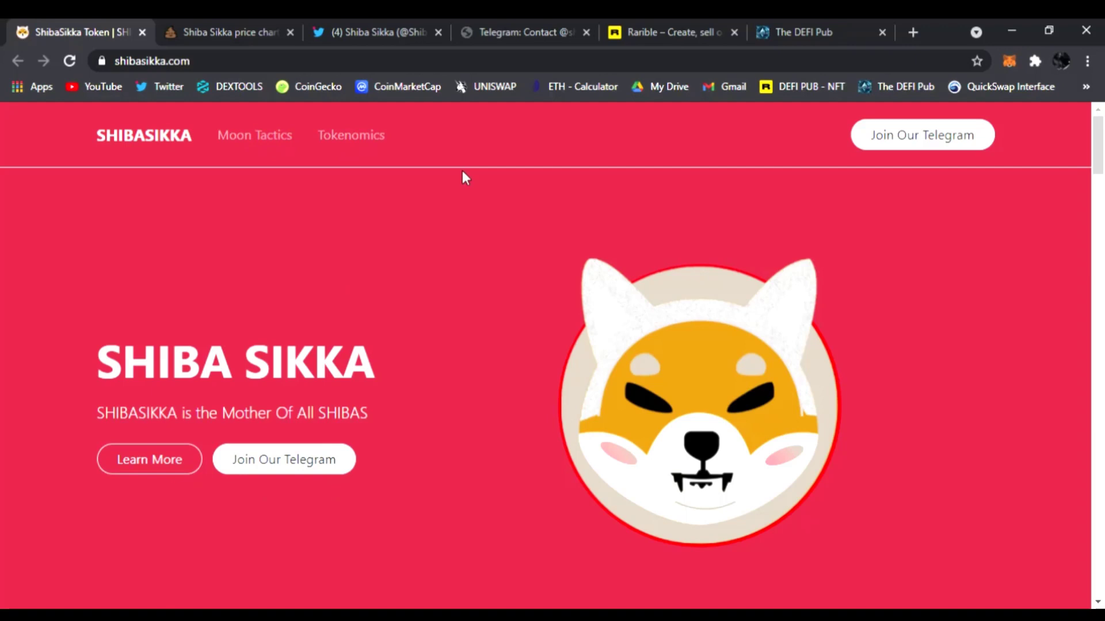
pyautogui.scroll(-5, 660, 301)
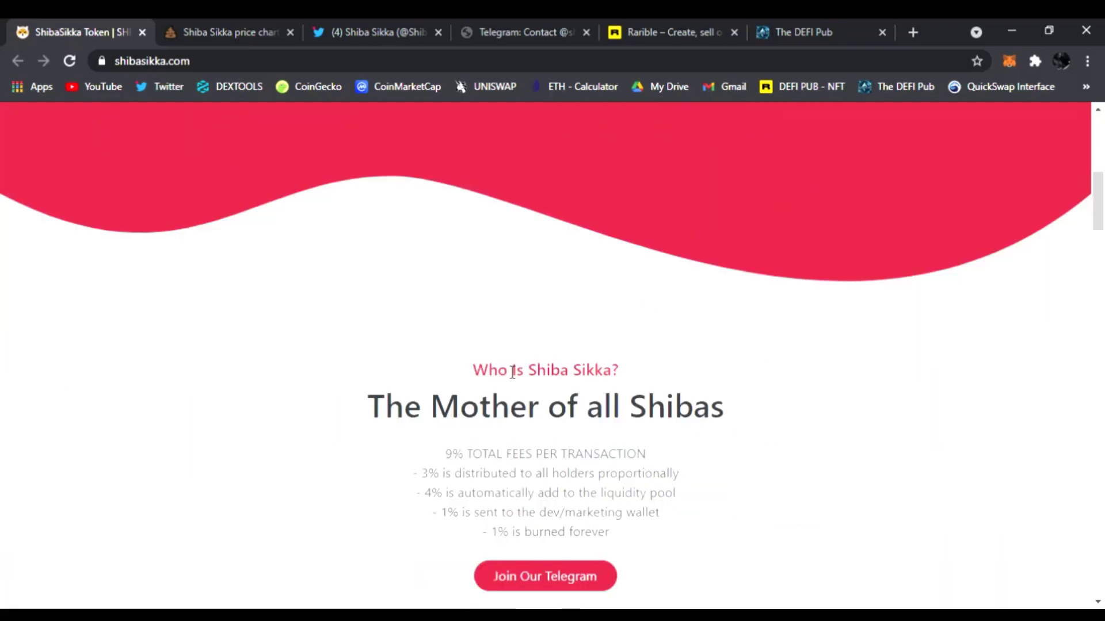
# Highlight 'The Mother of all Shibas' heading and the 9% fee lines, then clear the selection.
pyautogui.moveTo(369, 408); pyautogui.dragTo(725, 412)
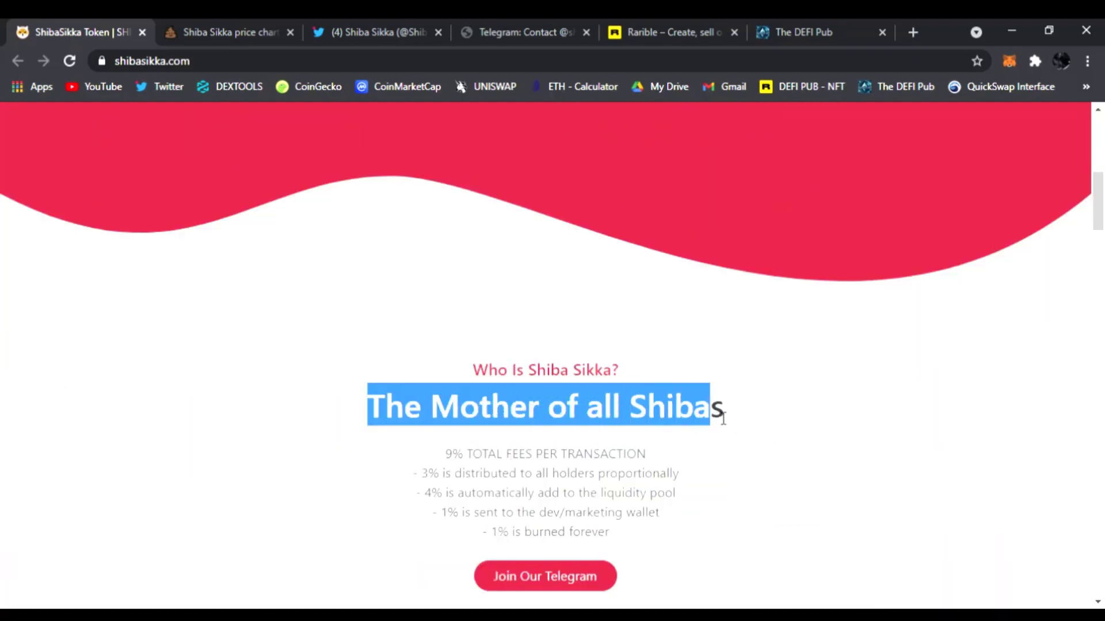
pyautogui.moveTo(445, 455)
pyautogui.mouseDown()
pyautogui.moveTo(660, 463)
pyautogui.moveTo(689, 476)
pyautogui.moveTo(688, 494)
pyautogui.mouseUp()
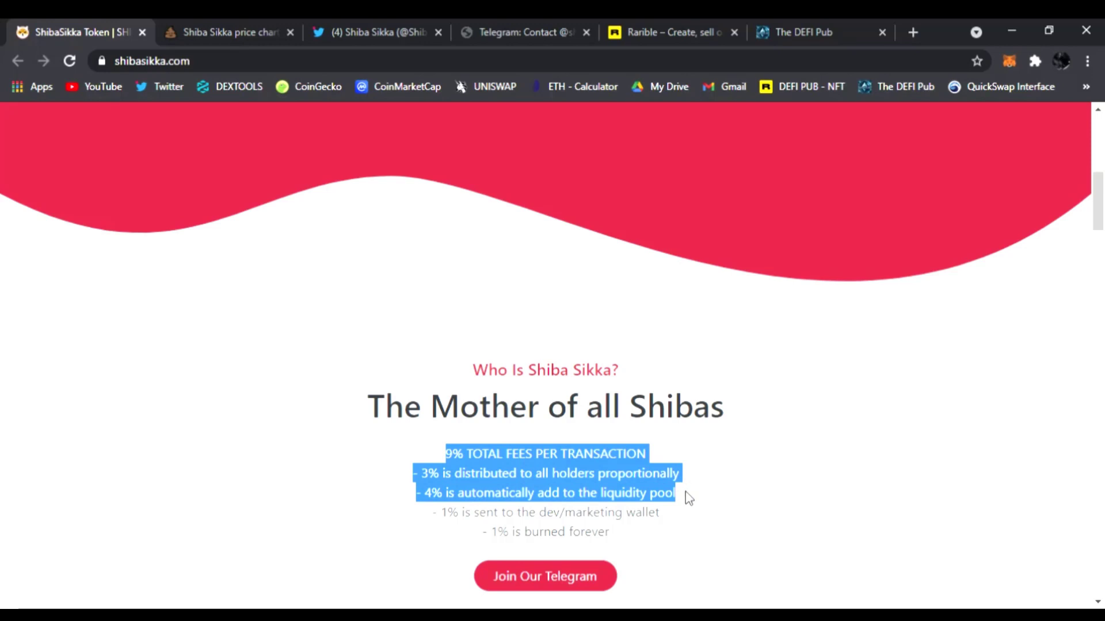
pyautogui.moveTo(685, 512); pyautogui.dragTo(683, 532)
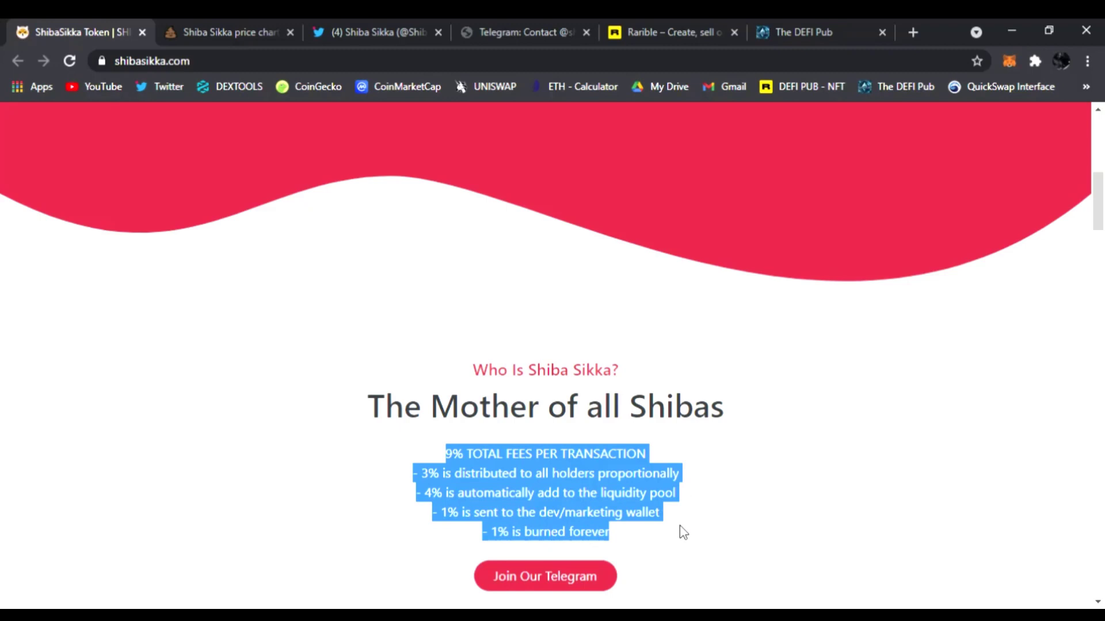
pyautogui.scroll(-2, 683, 535)
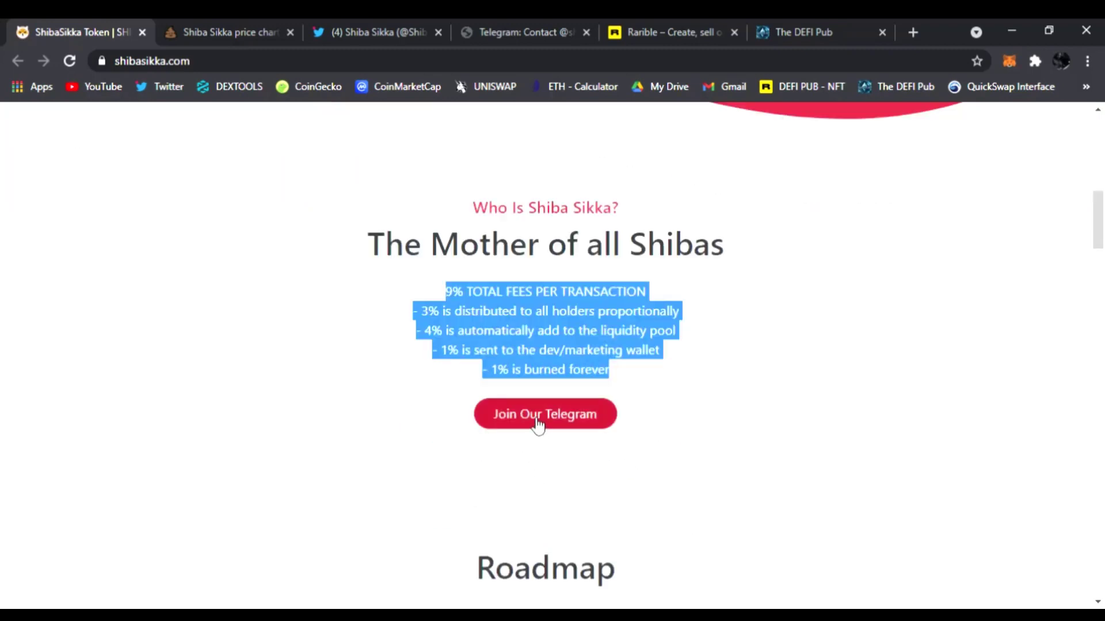
pyautogui.click(685, 392)
pyautogui.scroll(-2, 686, 394)
pyautogui.scroll(-2, 677, 390)
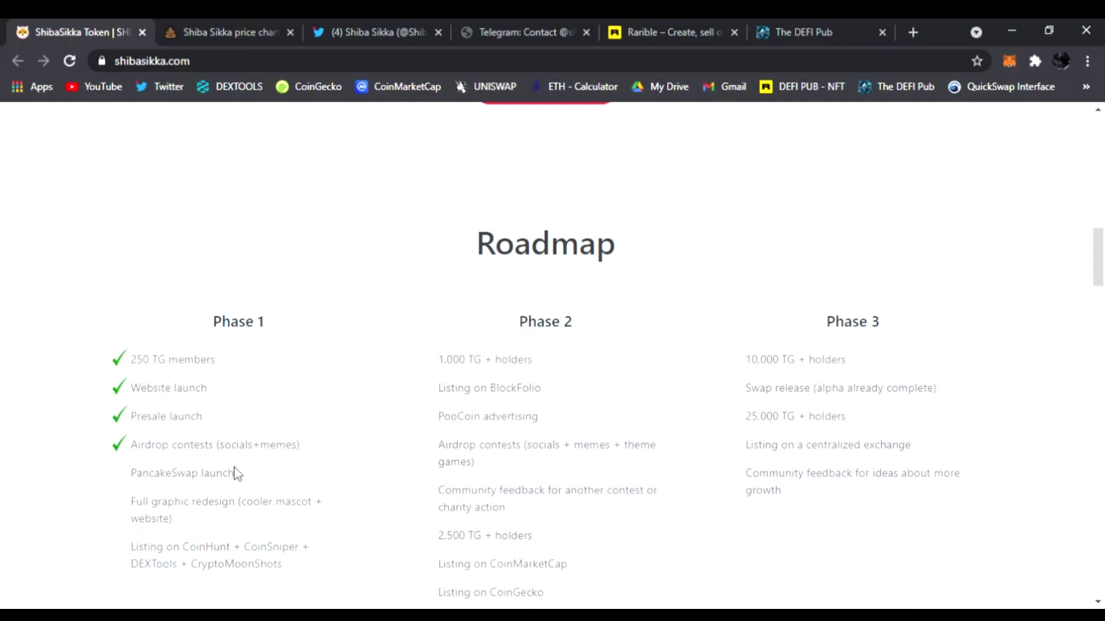
pyautogui.scroll(-1, 386, 432)
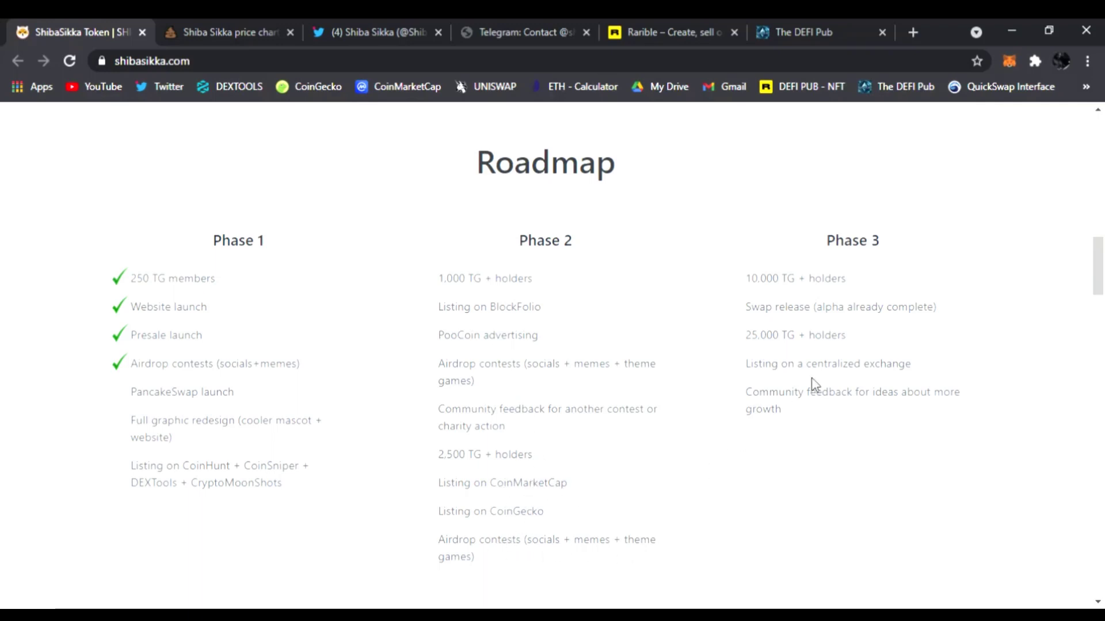
pyautogui.scroll(-2, 785, 377)
pyautogui.scroll(-3, 610, 365)
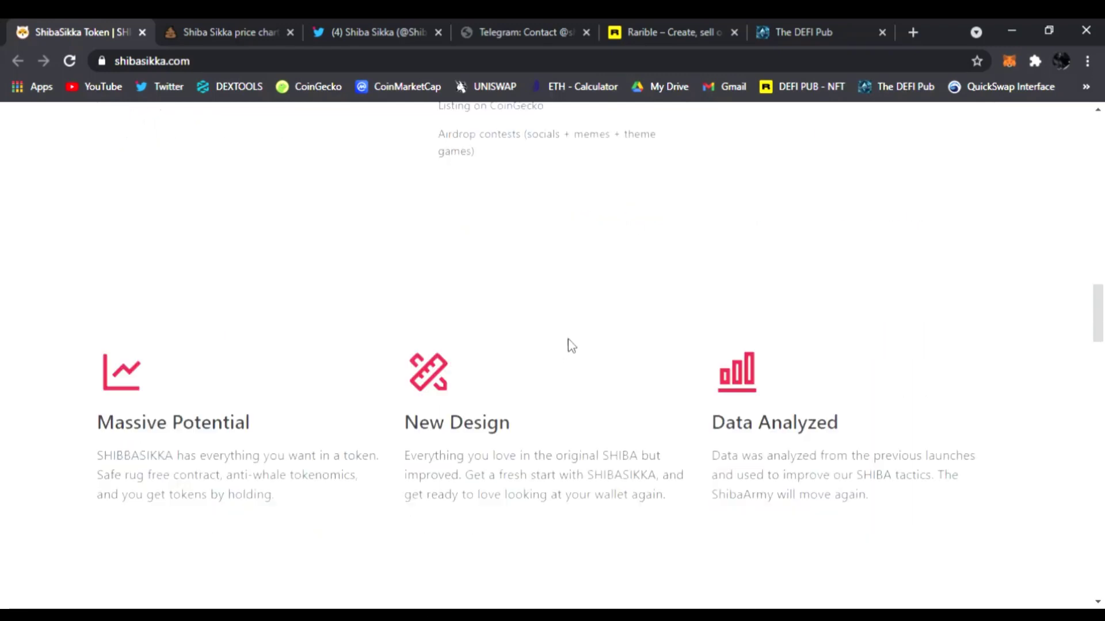
pyautogui.scroll(-2, 570, 346)
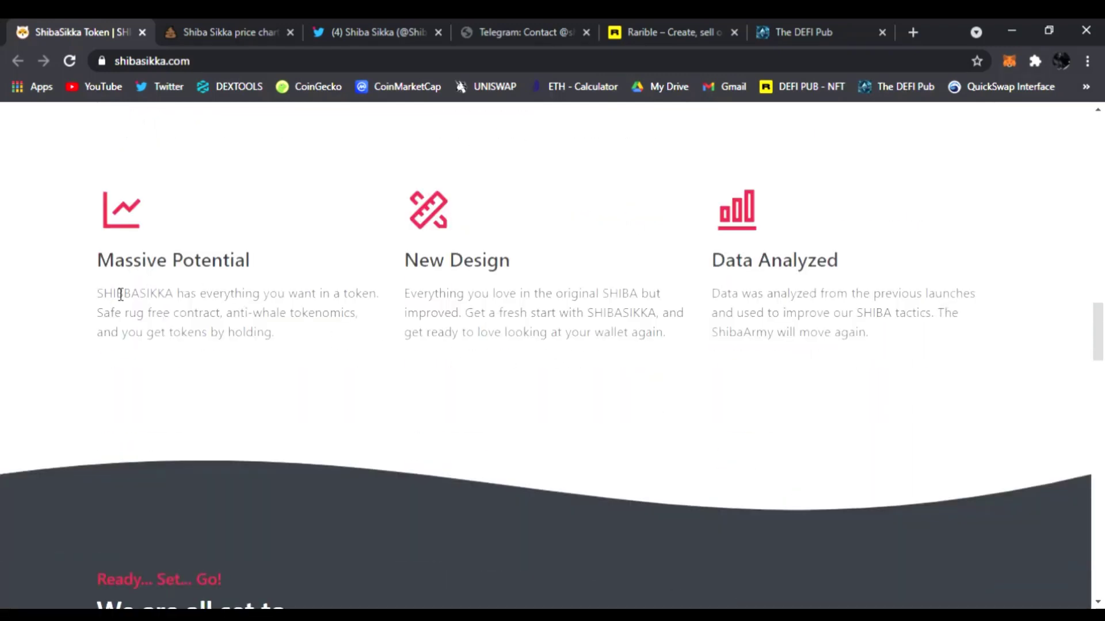
# Highlight the Massive Potential, New Design and Data Analyzed feature descriptions in turn.
pyautogui.moveTo(178, 295)
pyautogui.mouseDown()
pyautogui.moveTo(382, 300)
pyautogui.moveTo(222, 321)
pyautogui.moveTo(320, 333)
pyautogui.mouseUp()
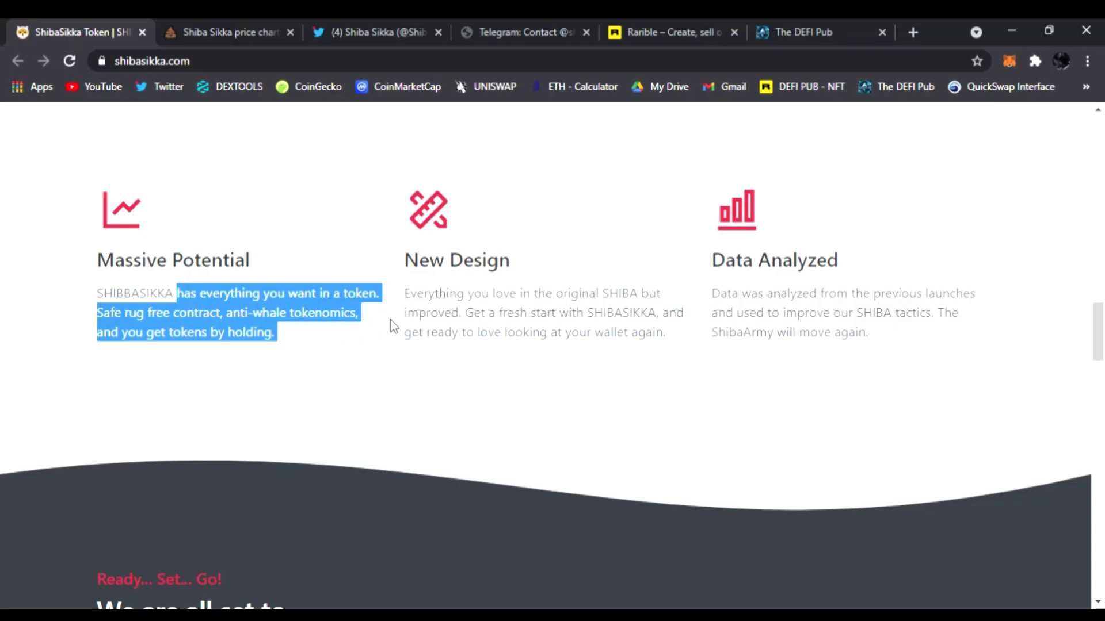
pyautogui.moveTo(405, 263); pyautogui.dragTo(515, 270)
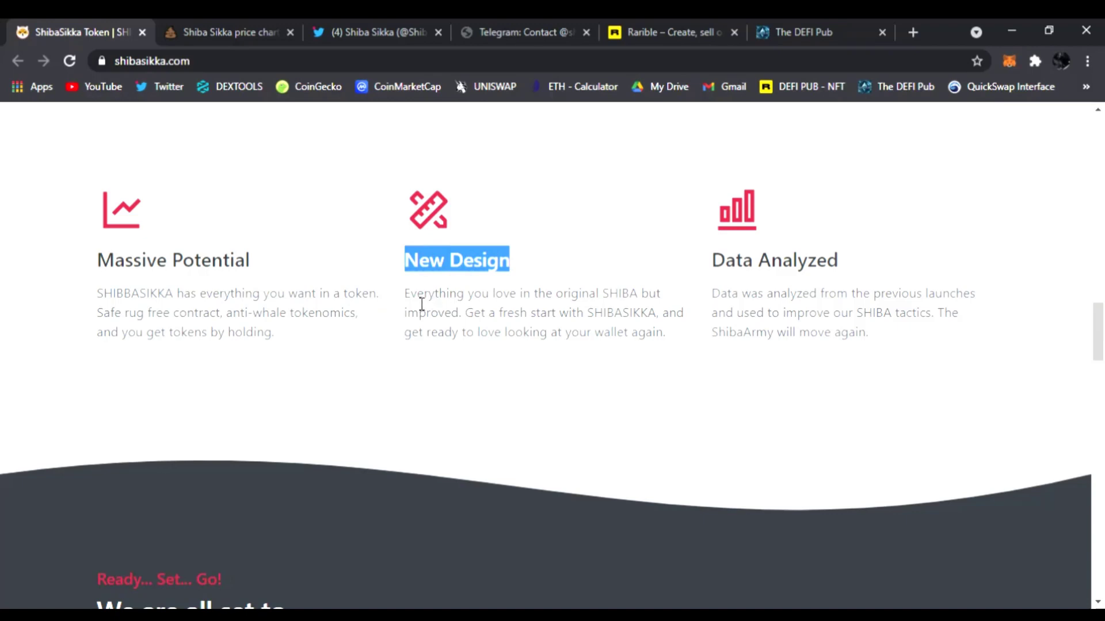
pyautogui.moveTo(411, 295); pyautogui.dragTo(626, 302)
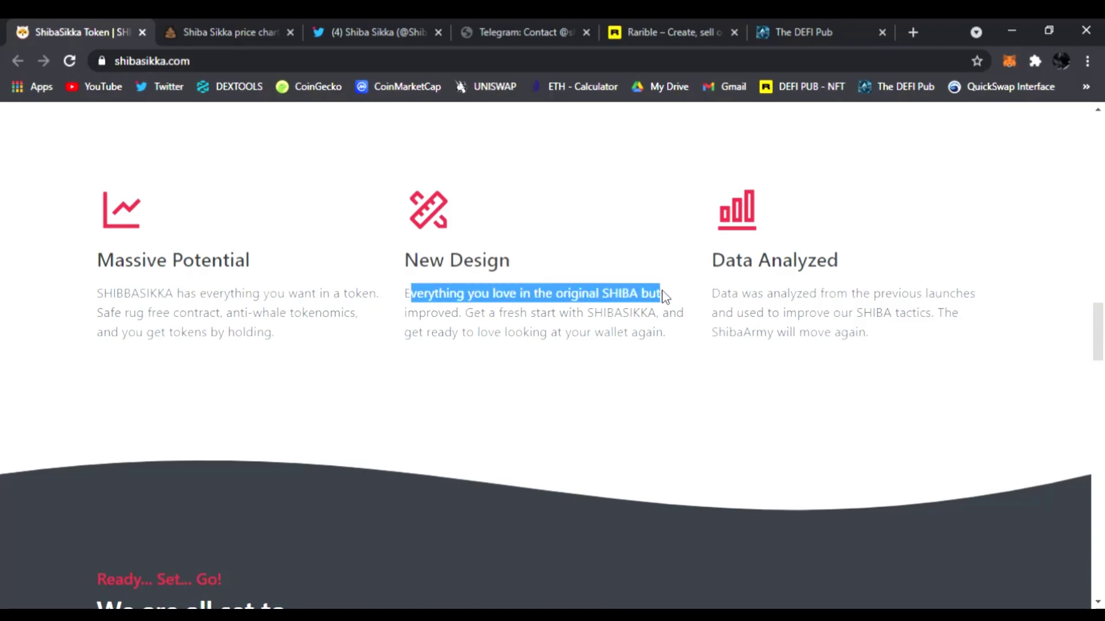
pyautogui.moveTo(626, 303); pyautogui.dragTo(695, 343)
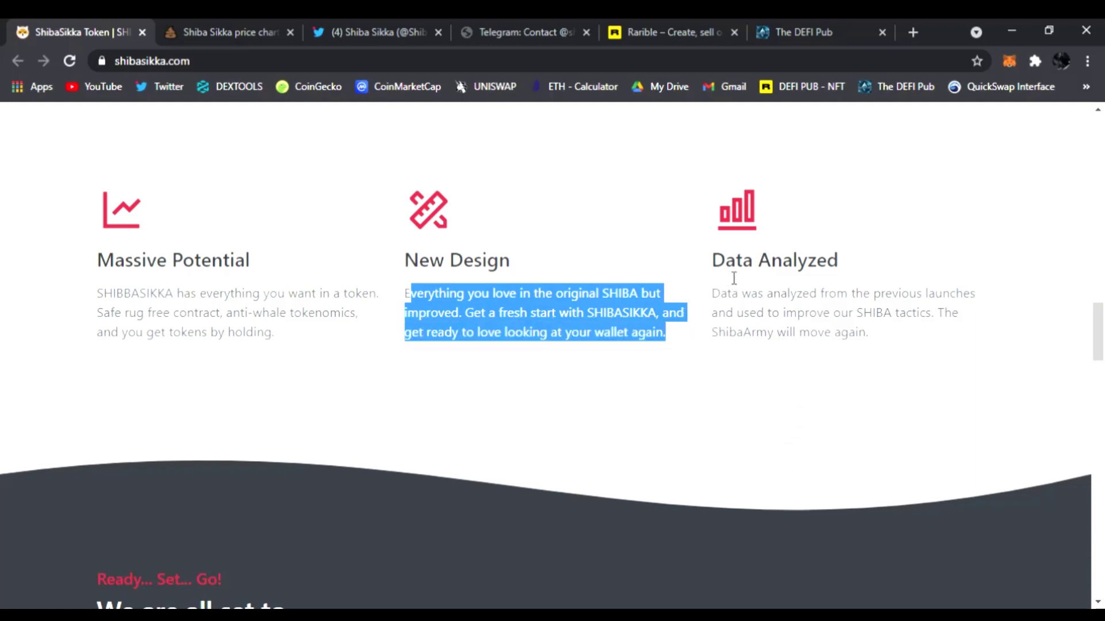
pyautogui.moveTo(713, 294)
pyautogui.mouseDown()
pyautogui.moveTo(942, 305)
pyautogui.moveTo(987, 314)
pyautogui.moveTo(975, 336)
pyautogui.mouseUp()
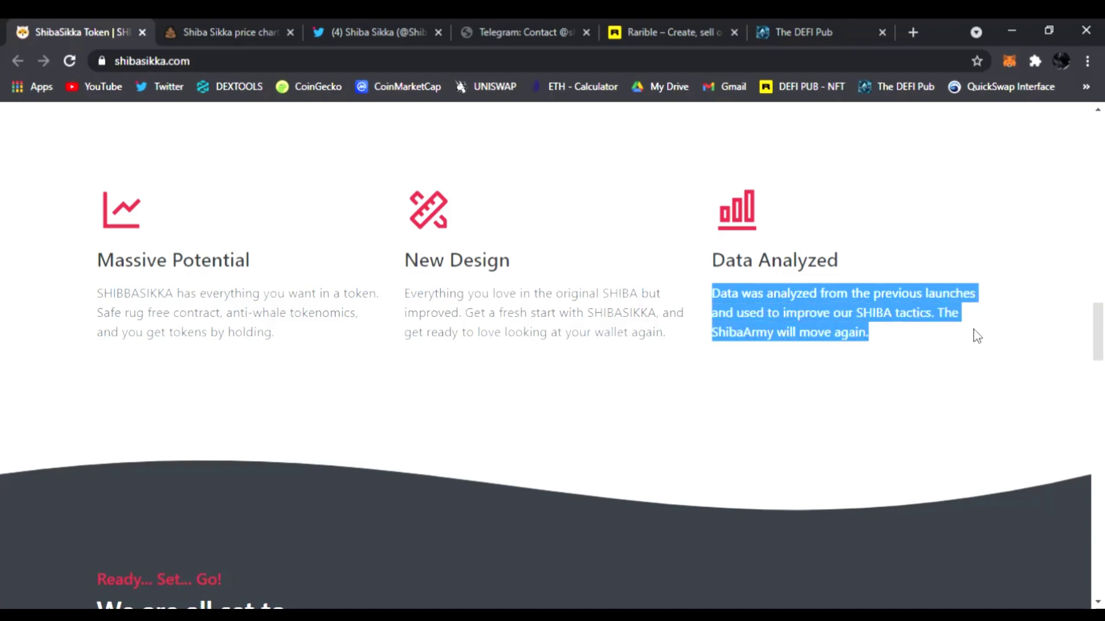
pyautogui.scroll(-3, 716, 397)
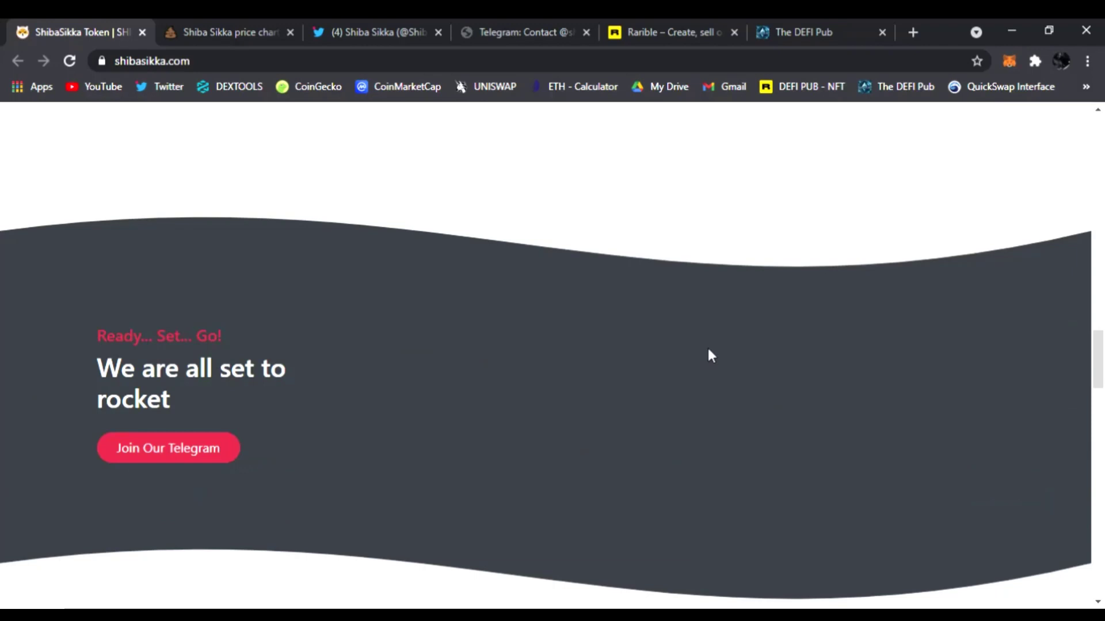
pyautogui.scroll(-3, 703, 346)
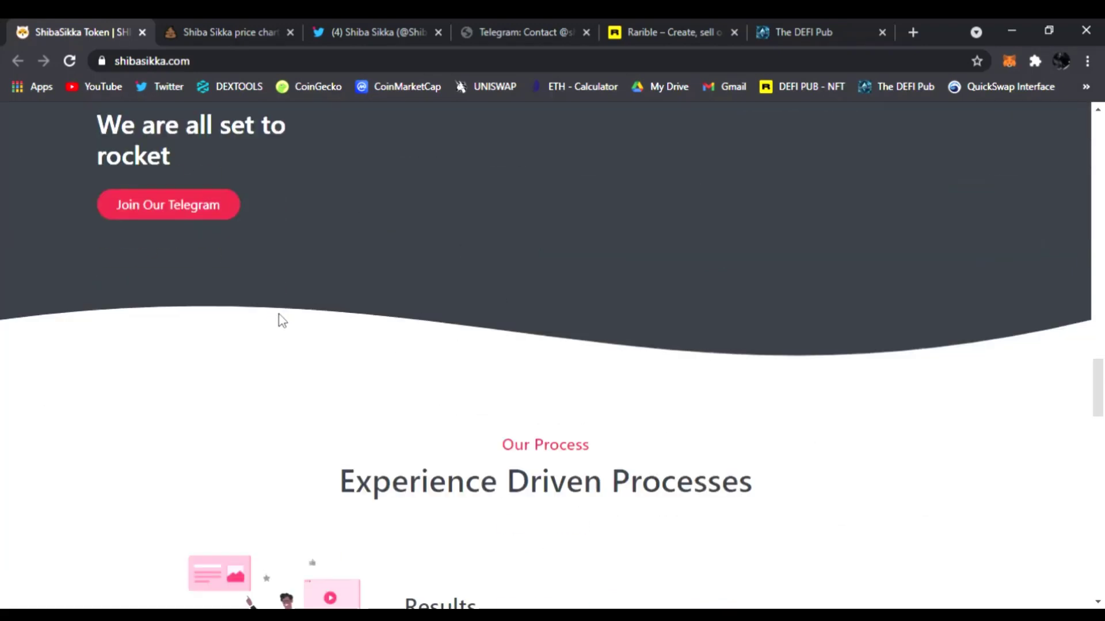
pyautogui.scroll(1, 260, 310)
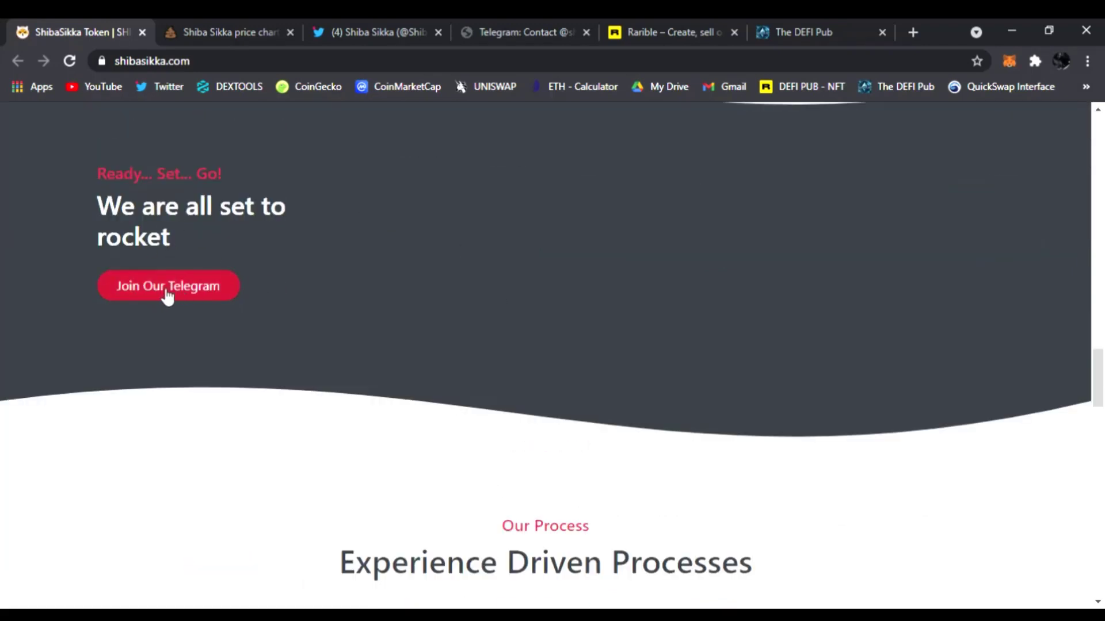
pyautogui.scroll(-2, 730, 265)
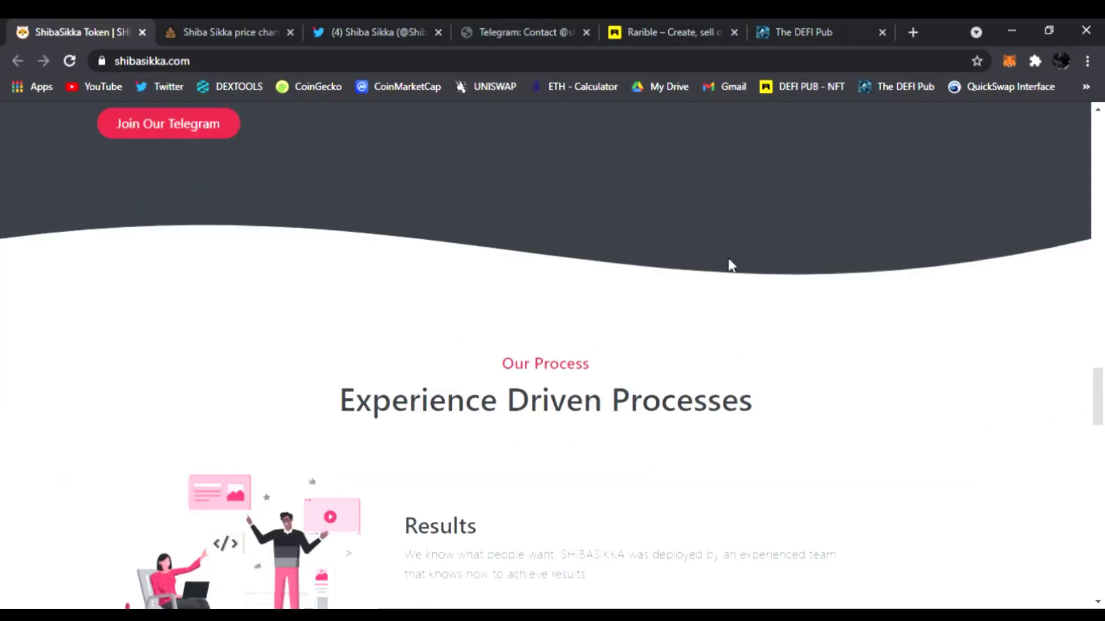
pyautogui.scroll(-1, 739, 284)
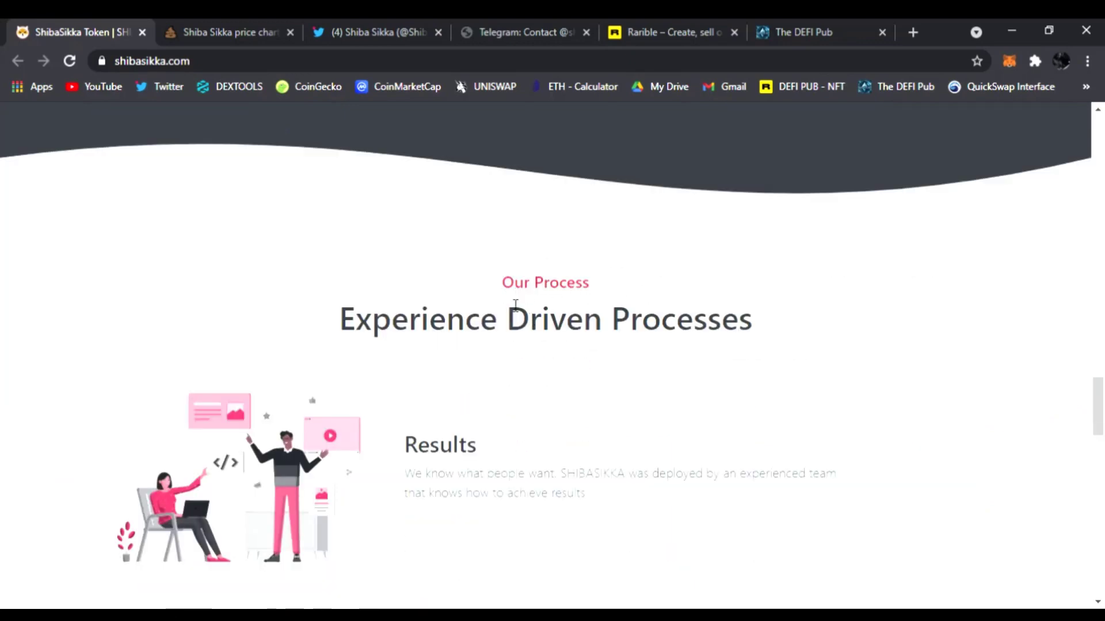
# Highlight the 'Experience Driven Processes' heading on the way down to the footer.
pyautogui.moveTo(348, 328); pyautogui.dragTo(758, 321)
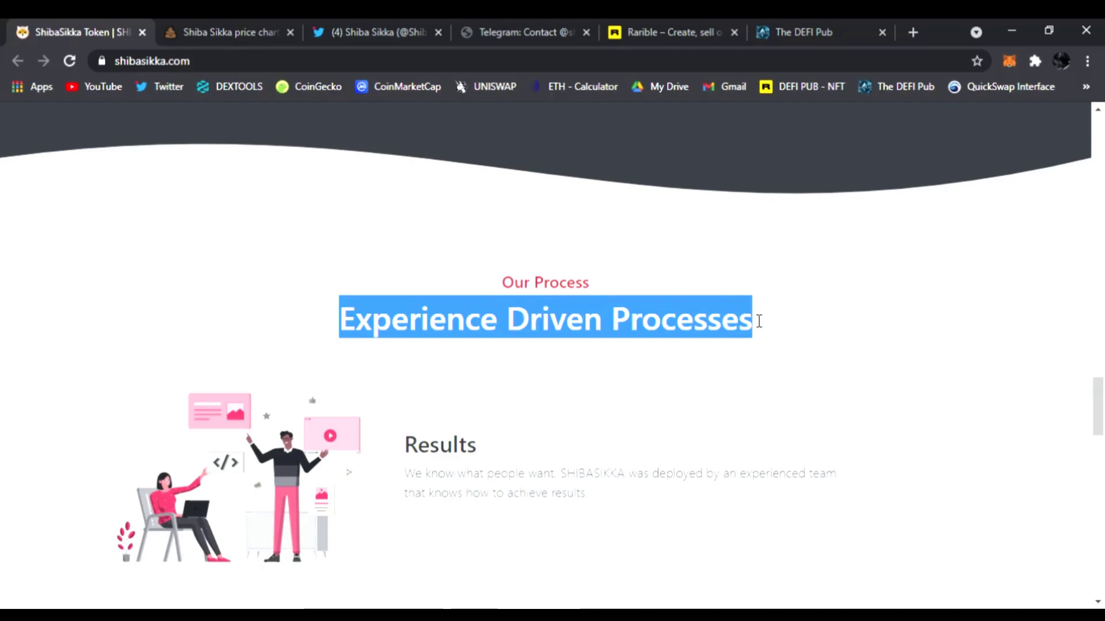
pyautogui.scroll(-2, 758, 321)
pyautogui.scroll(-1, 508, 342)
pyautogui.scroll(-2, 575, 328)
pyautogui.scroll(-1, 610, 350)
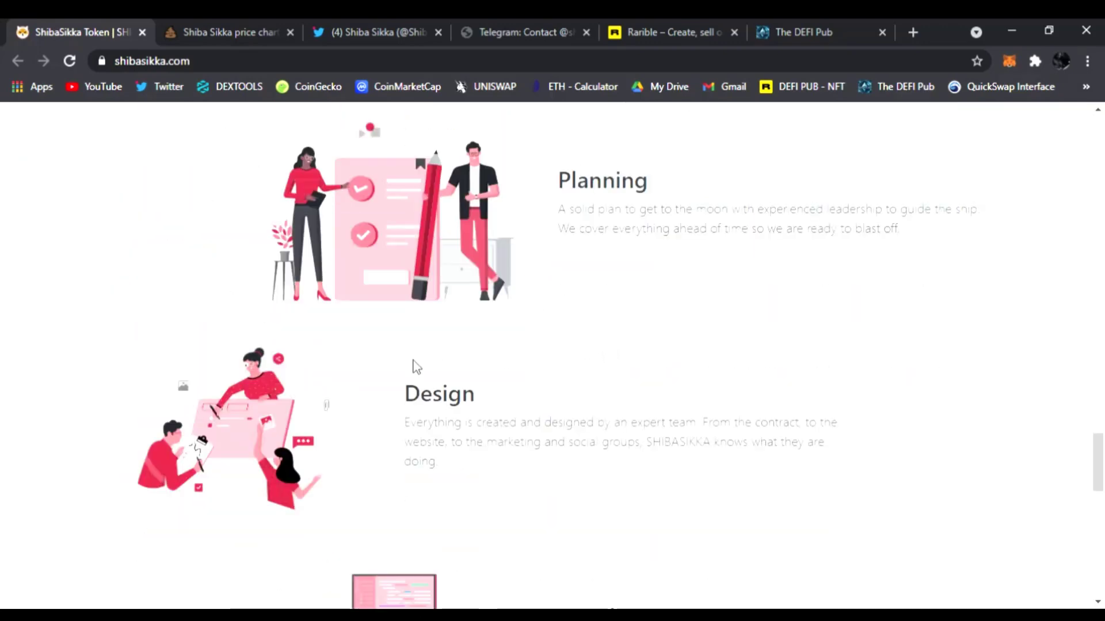
pyautogui.scroll(-3, 413, 367)
pyautogui.scroll(-3, 558, 306)
pyautogui.scroll(-2, 629, 360)
pyautogui.scroll(-1, 659, 321)
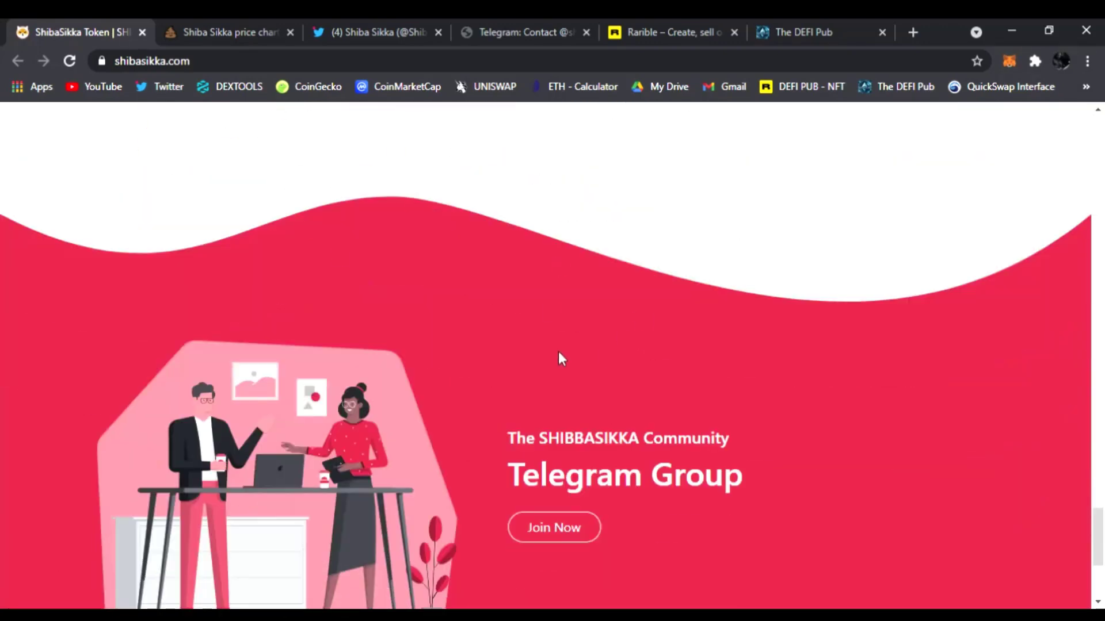
pyautogui.scroll(-2, 559, 359)
pyautogui.scroll(-1, 568, 375)
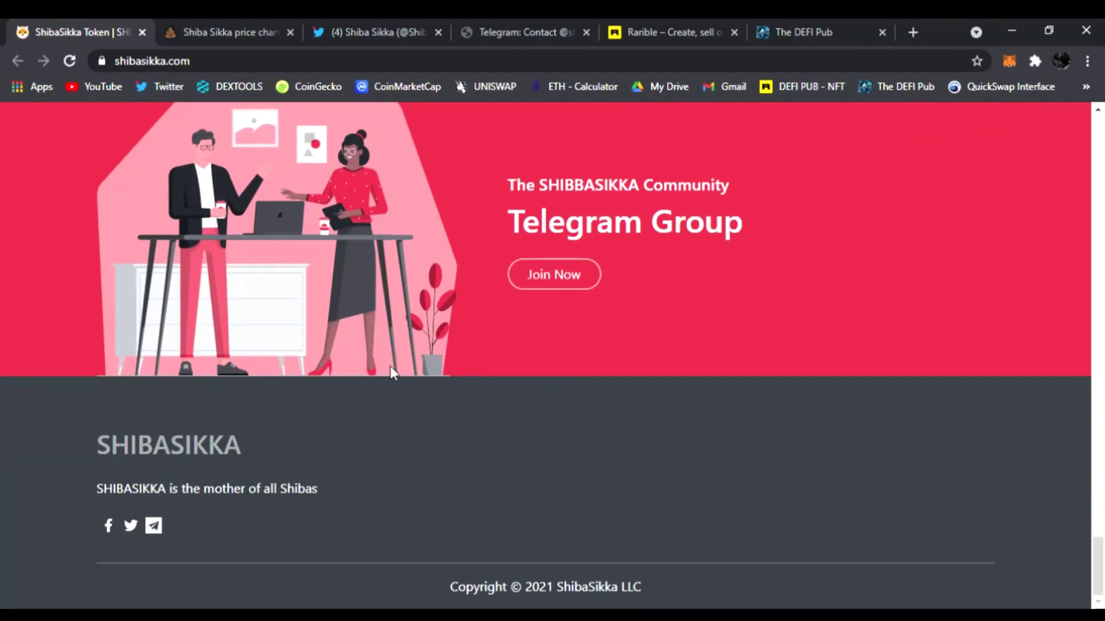
pyautogui.scroll(10, 390, 367)
pyautogui.scroll(10, 397, 360)
pyautogui.scroll(8, 436, 365)
pyautogui.scroll(10, 419, 370)
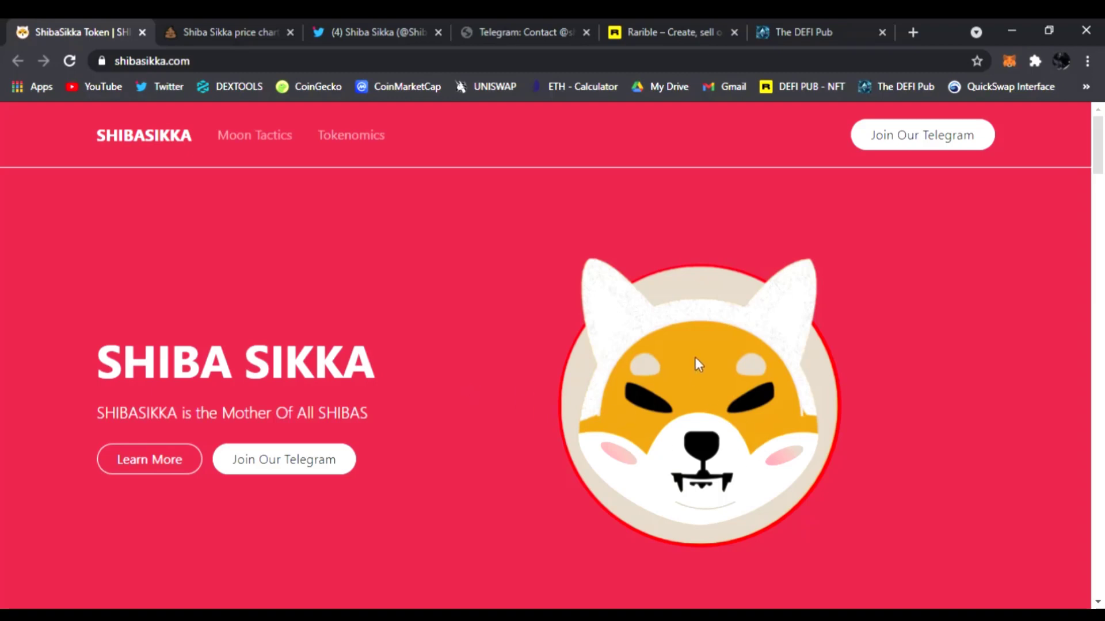
pyautogui.scroll(-3, 694, 357)
pyautogui.scroll(-1, 745, 366)
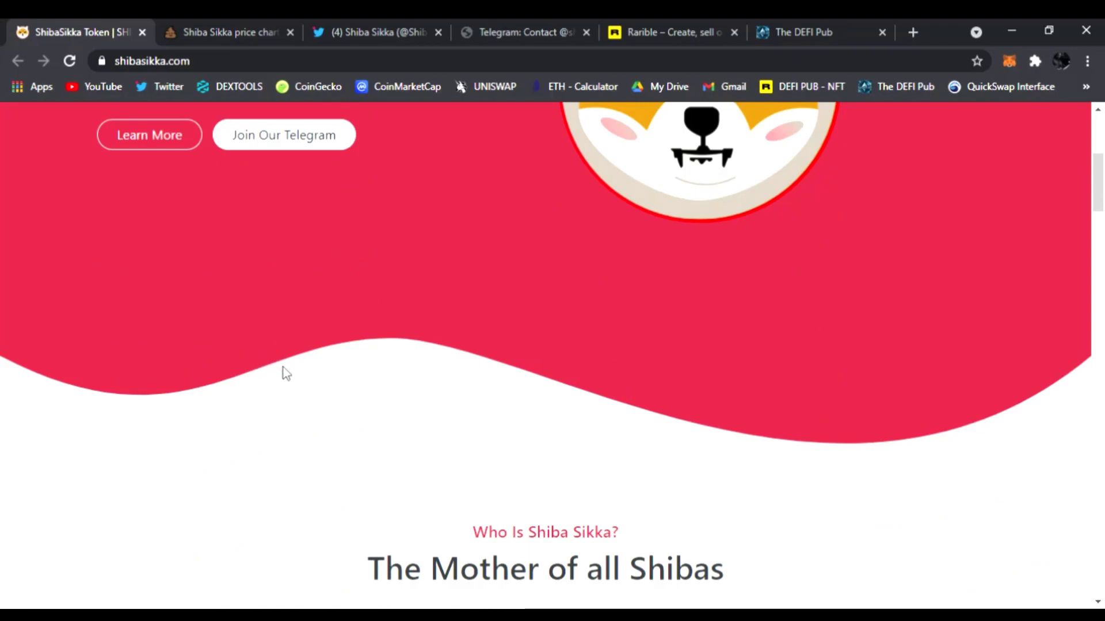
pyautogui.scroll(3, 285, 371)
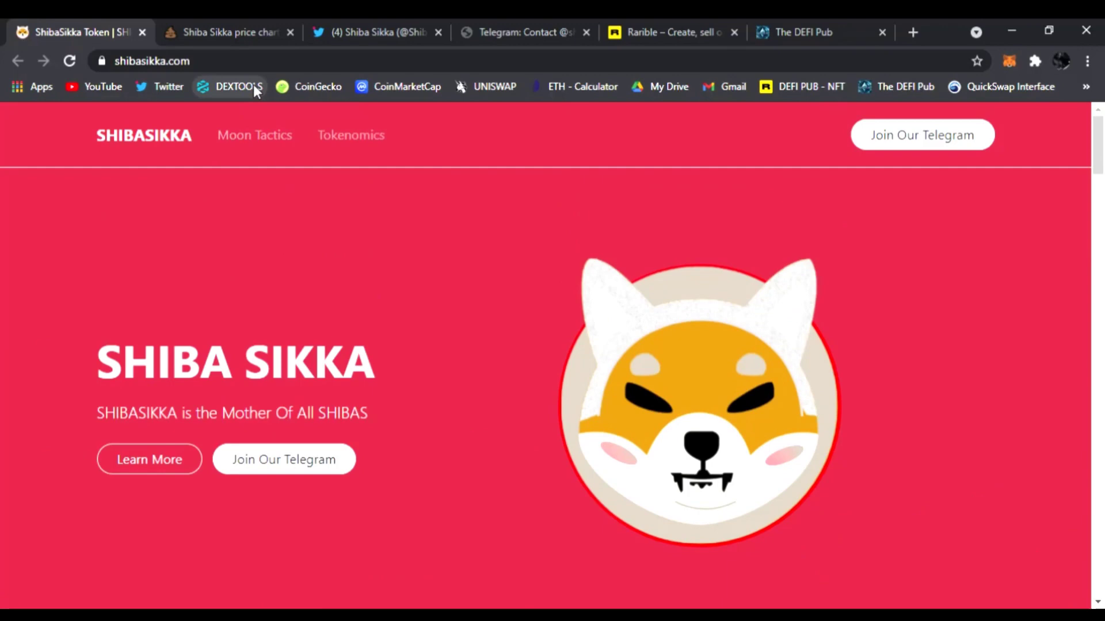
# Open the SHIBASIKKA/BNB 1h chart and pan around the launch price spike.
pyautogui.click(234, 34)
pyautogui.moveTo(345, 342); pyautogui.dragTo(562, 338)
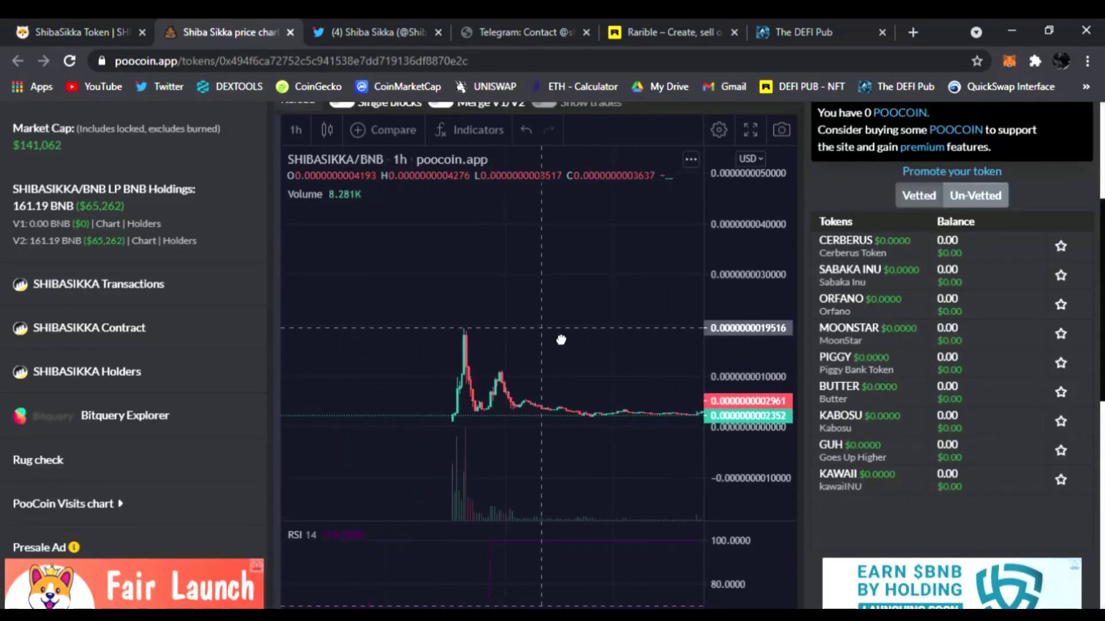
pyautogui.scroll(3, 678, 366)
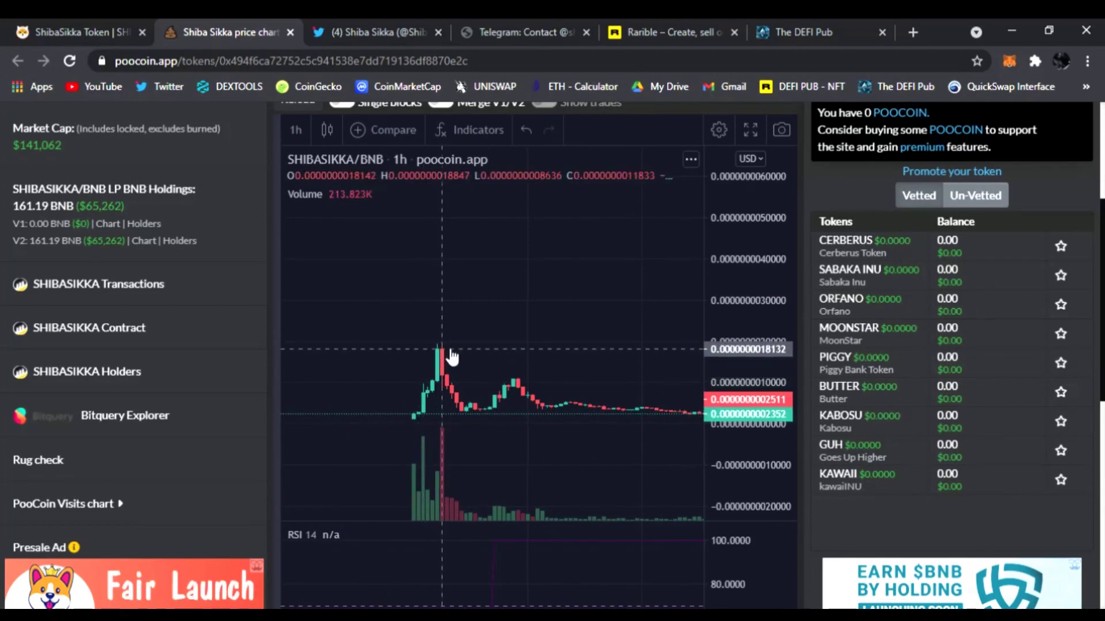
pyautogui.scroll(3, 443, 357)
pyautogui.moveTo(432, 420); pyautogui.dragTo(572, 263)
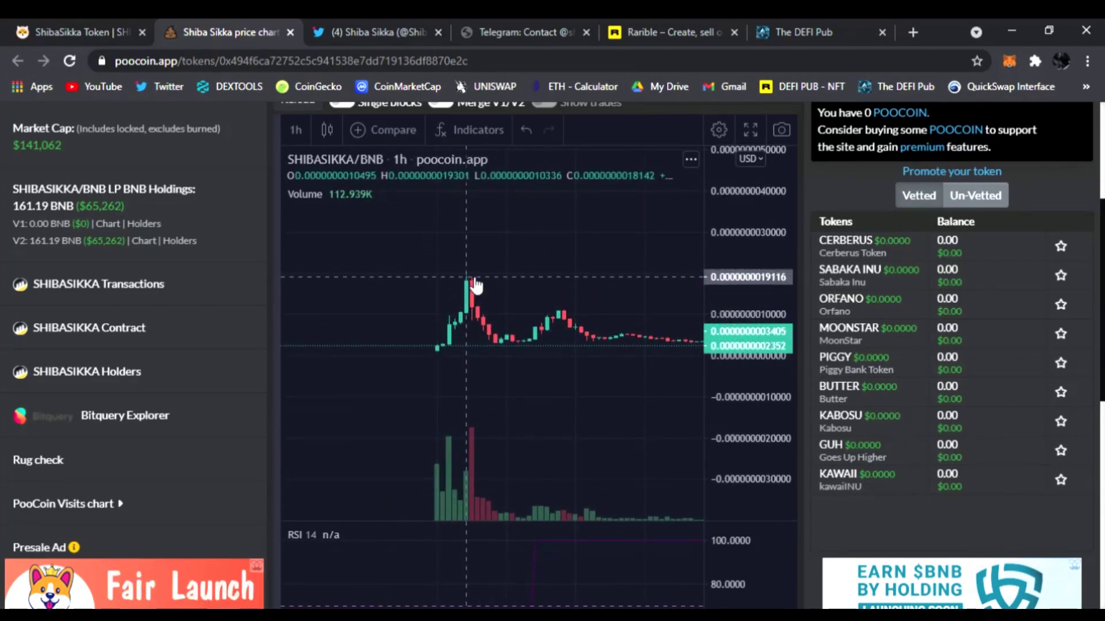
pyautogui.moveTo(474, 285); pyautogui.dragTo(425, 286)
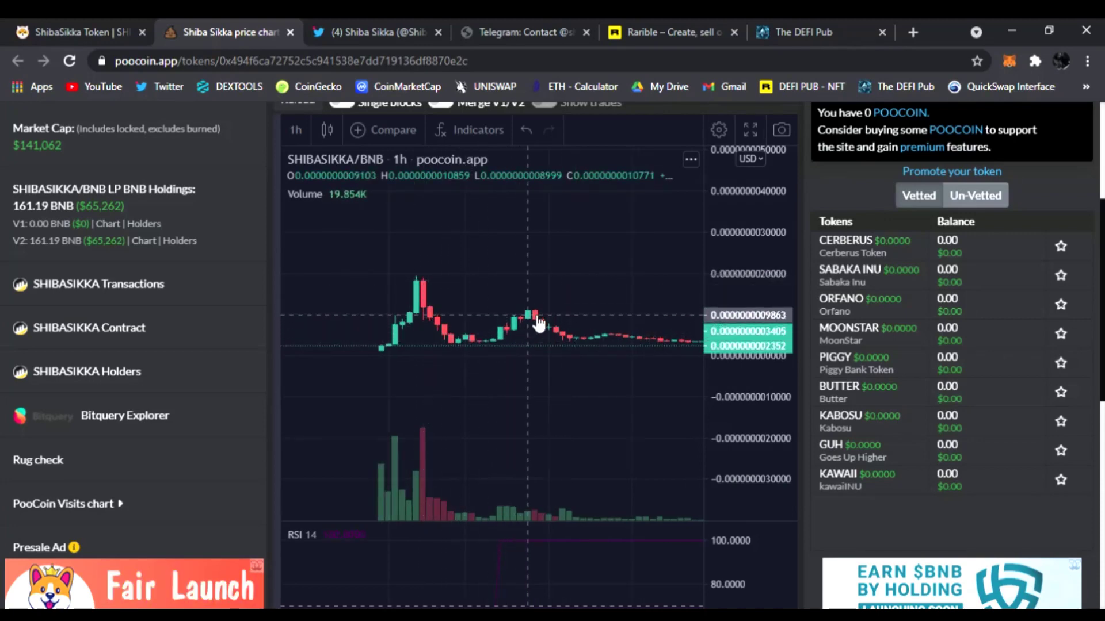
pyautogui.scroll(-3, 483, 345)
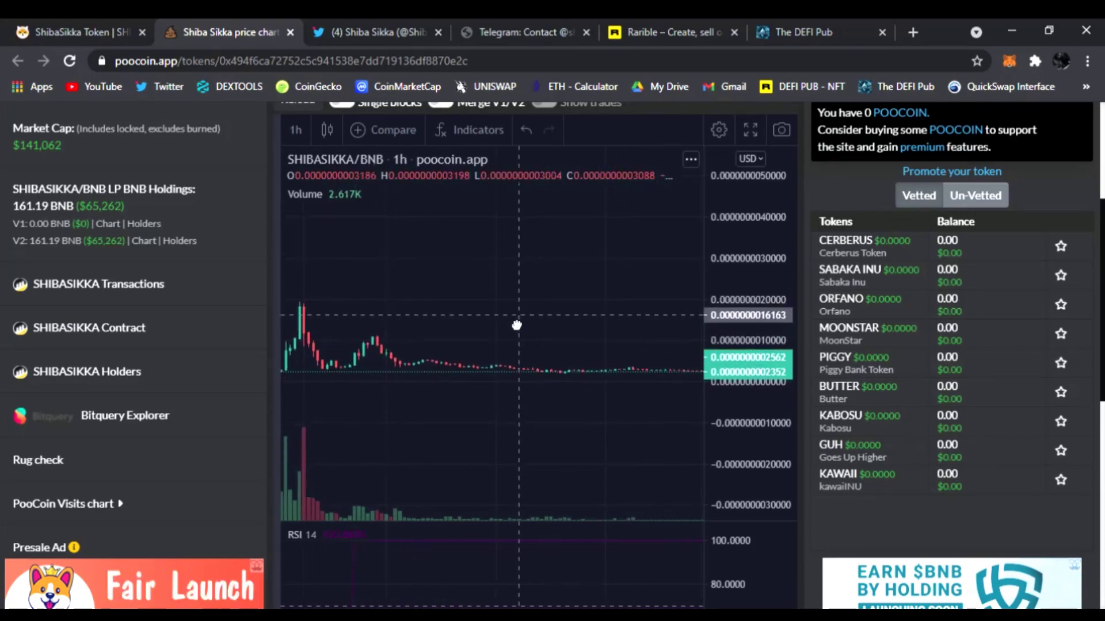
pyautogui.scroll(3, 519, 321)
pyautogui.moveTo(663, 320); pyautogui.dragTo(565, 330)
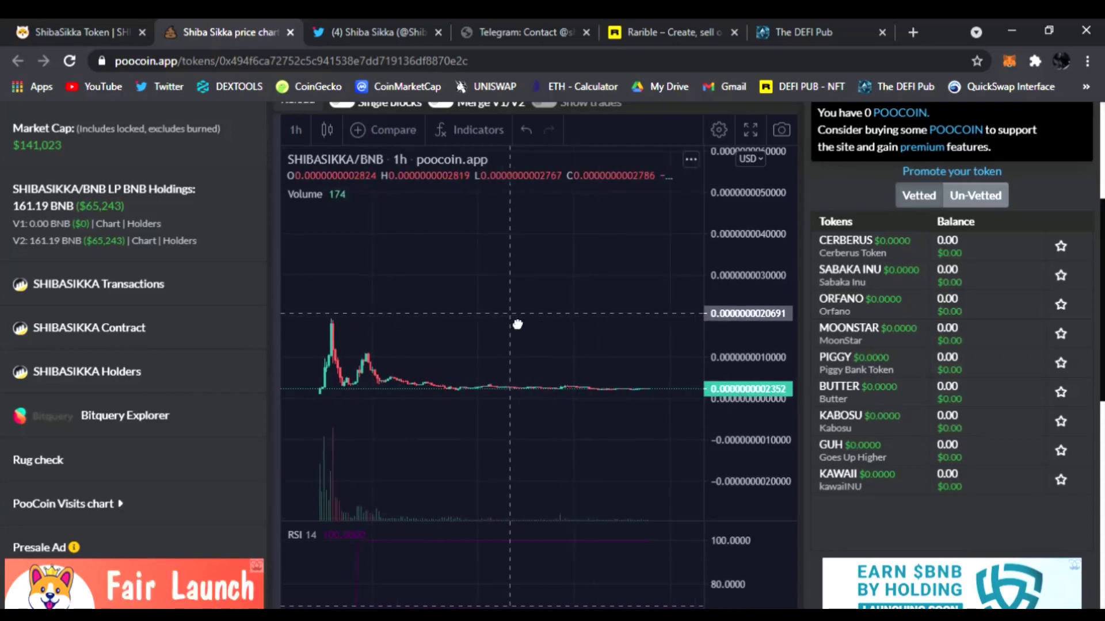
pyautogui.moveTo(533, 357)
pyautogui.mouseDown()
pyautogui.moveTo(450, 403)
pyautogui.moveTo(596, 314)
pyautogui.mouseUp()
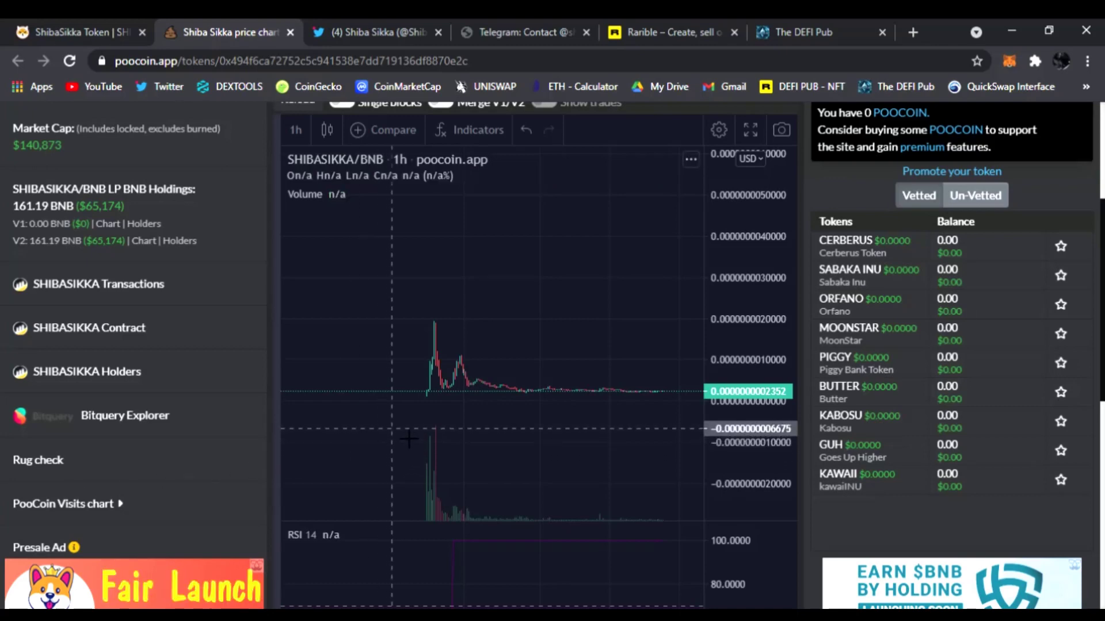
pyautogui.scroll(3, 432, 449)
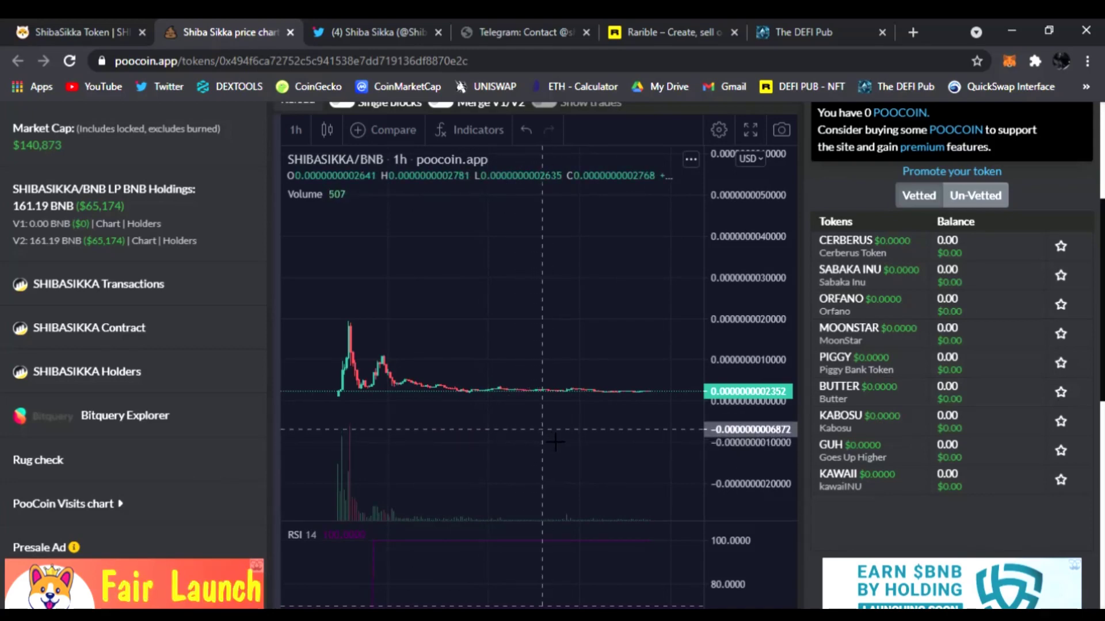
# Browse the Shiba Sikka Twitter profile, then bring up the Telegram community page (2,996 members).
pyautogui.click(357, 32)
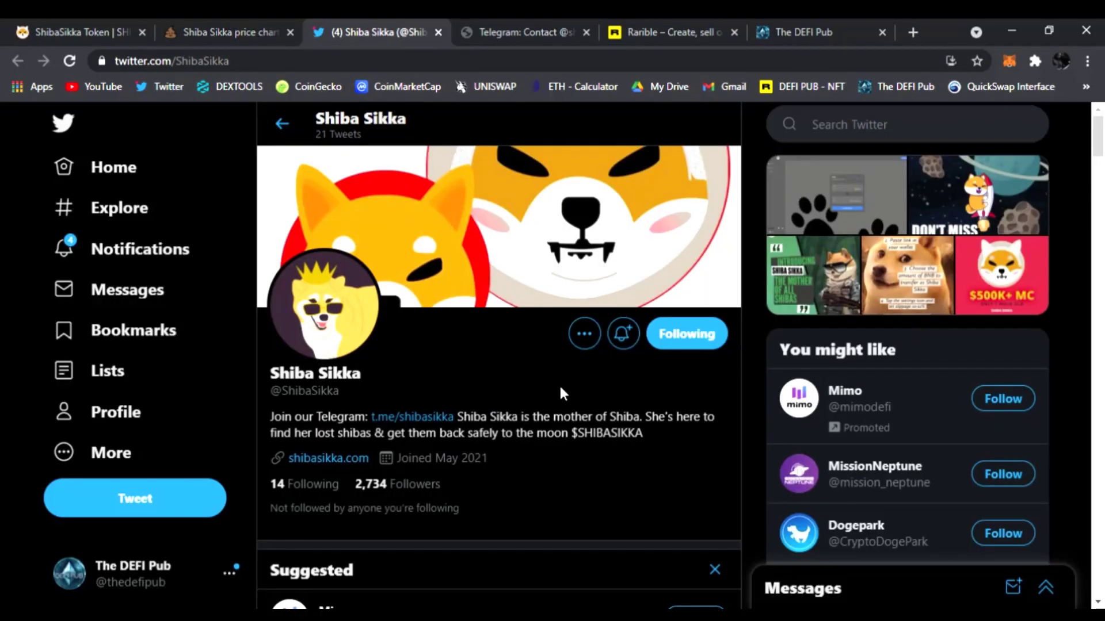
pyautogui.scroll(-1, 645, 350)
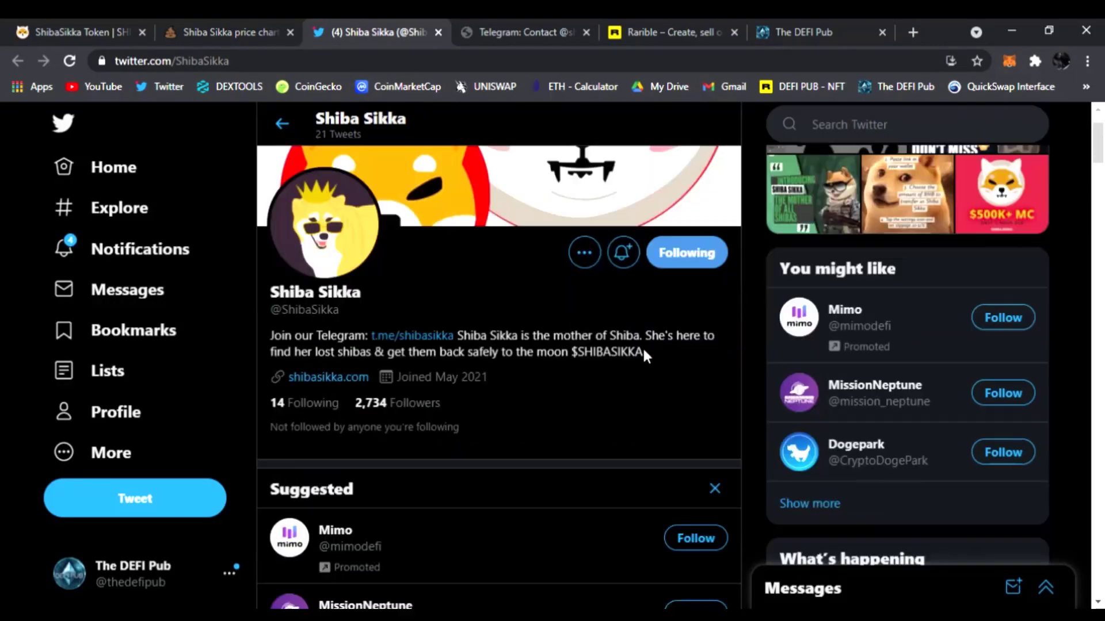
pyautogui.scroll(-4, 624, 336)
pyautogui.scroll(-3, 624, 328)
pyautogui.scroll(-4, 552, 414)
pyautogui.scroll(3, 552, 432)
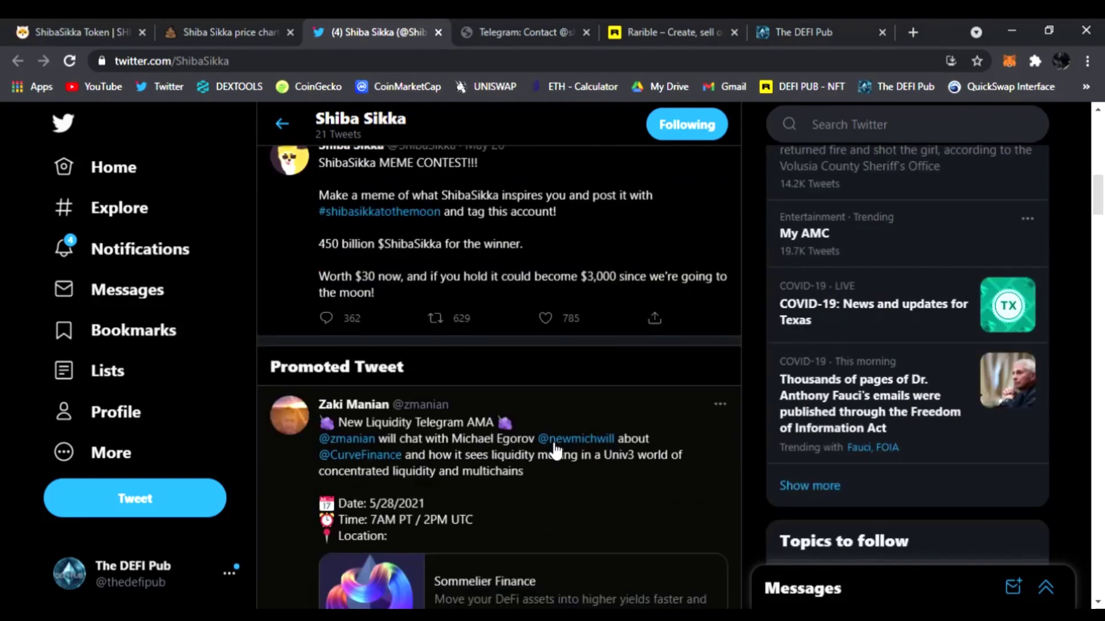
pyautogui.scroll(4, 556, 453)
pyautogui.scroll(4, 561, 458)
pyautogui.click(529, 34)
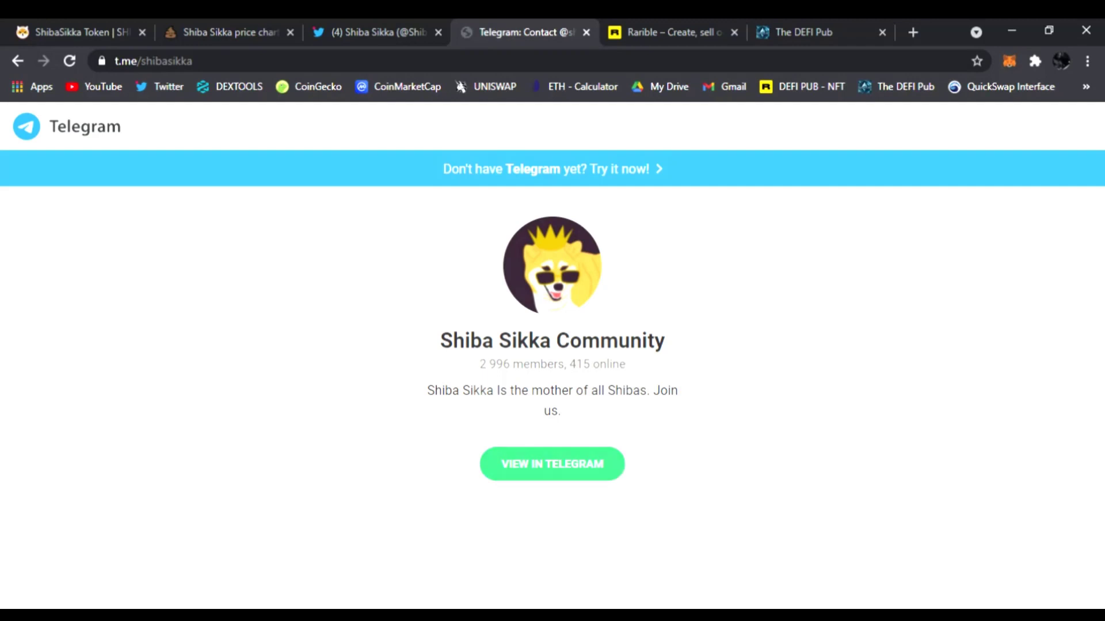
# Switch back to the ShibaSikka Token tab with its dog-logo hero.
pyautogui.click(69, 32)
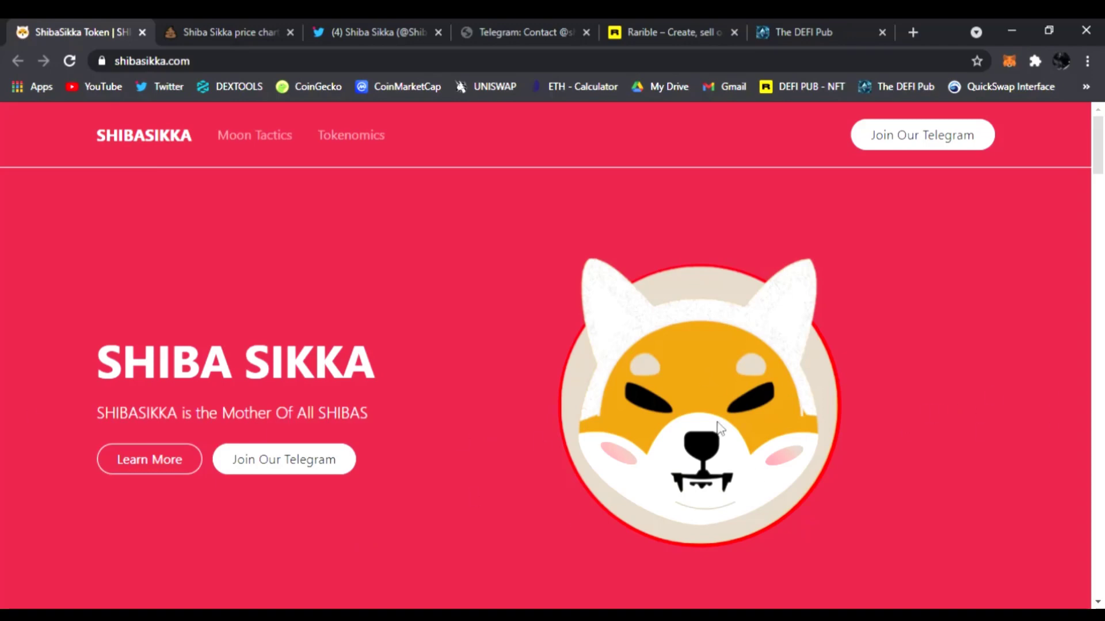
pyautogui.scroll(-5, 691, 358)
pyautogui.scroll(-2, 710, 346)
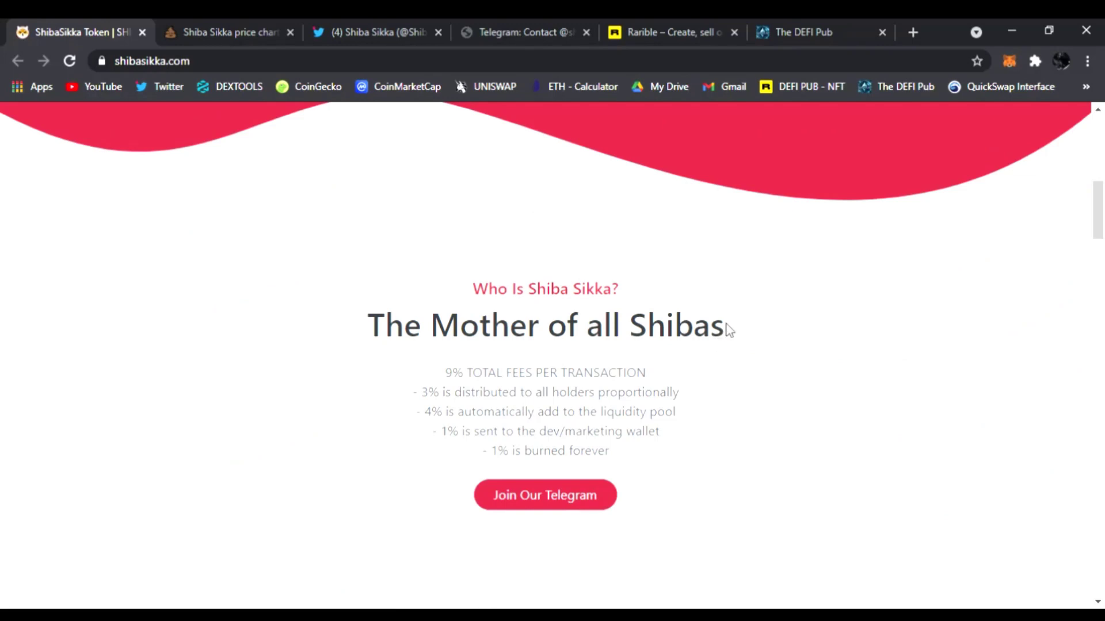
pyautogui.scroll(3, 677, 331)
pyautogui.scroll(4, 653, 386)
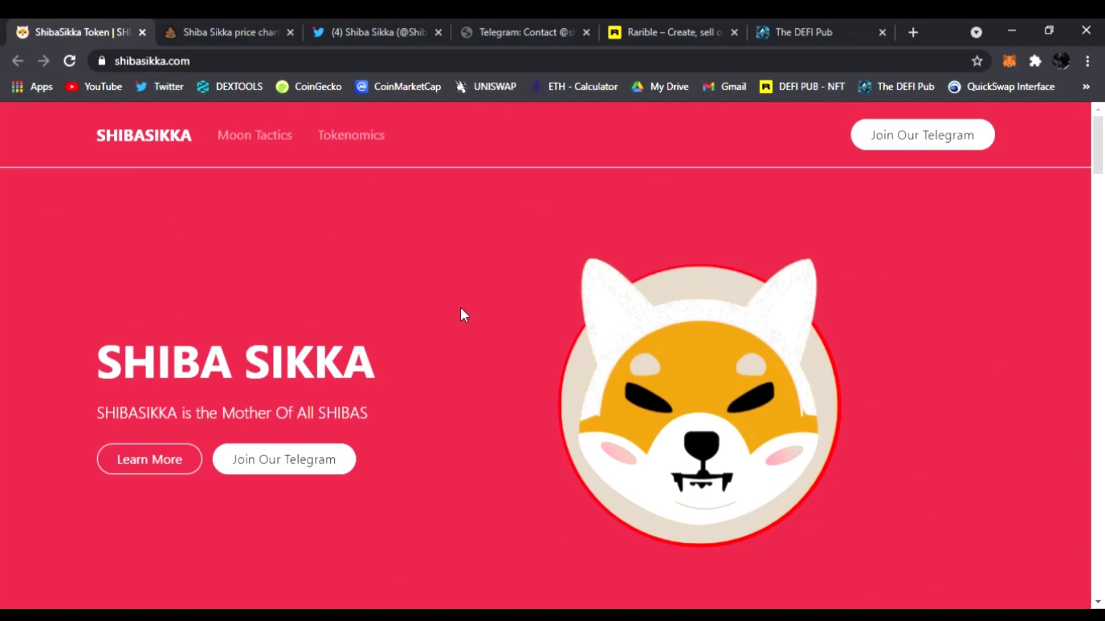
# Cycle through the Twitter, PooCoin and site tabs, ending on Telegram (2,995 members).
pyautogui.click(372, 35)
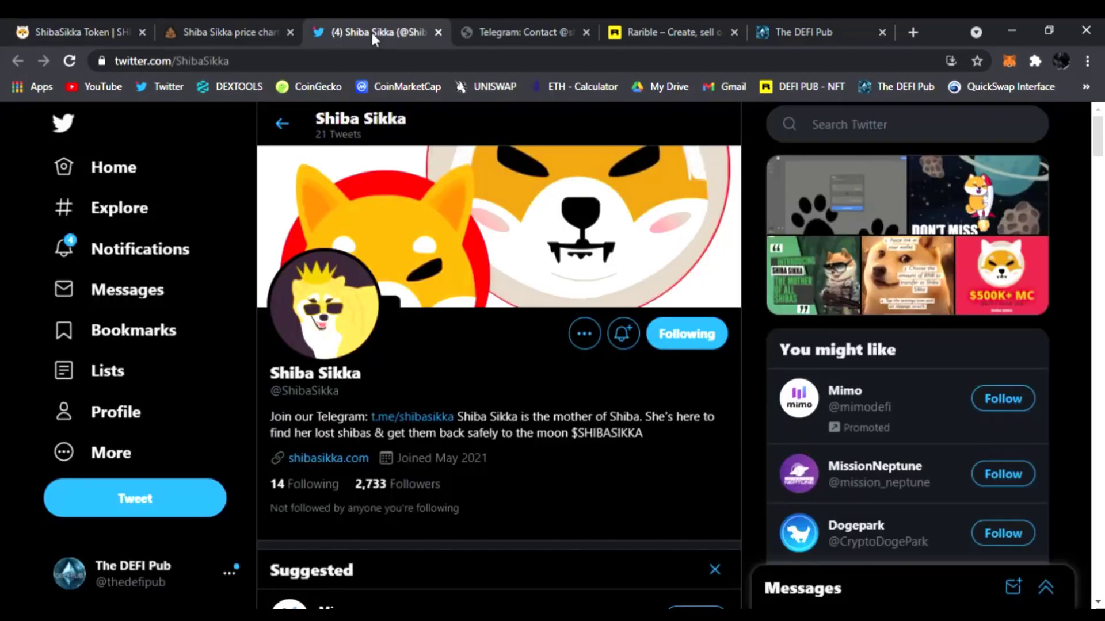
pyautogui.click(238, 33)
pyautogui.click(109, 27)
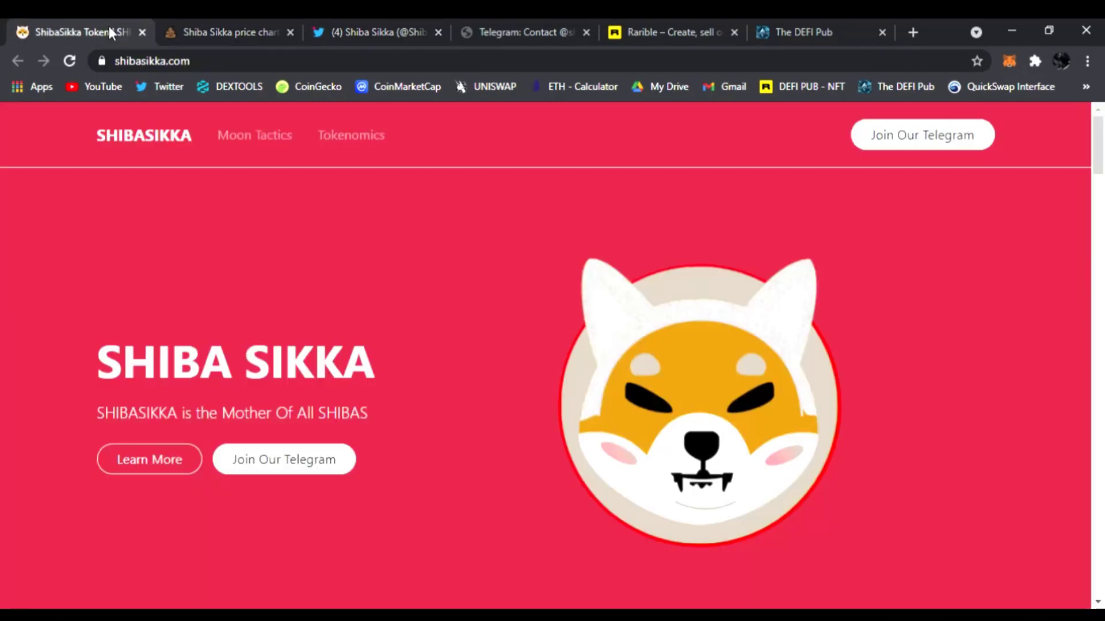
pyautogui.click(400, 36)
pyautogui.click(510, 29)
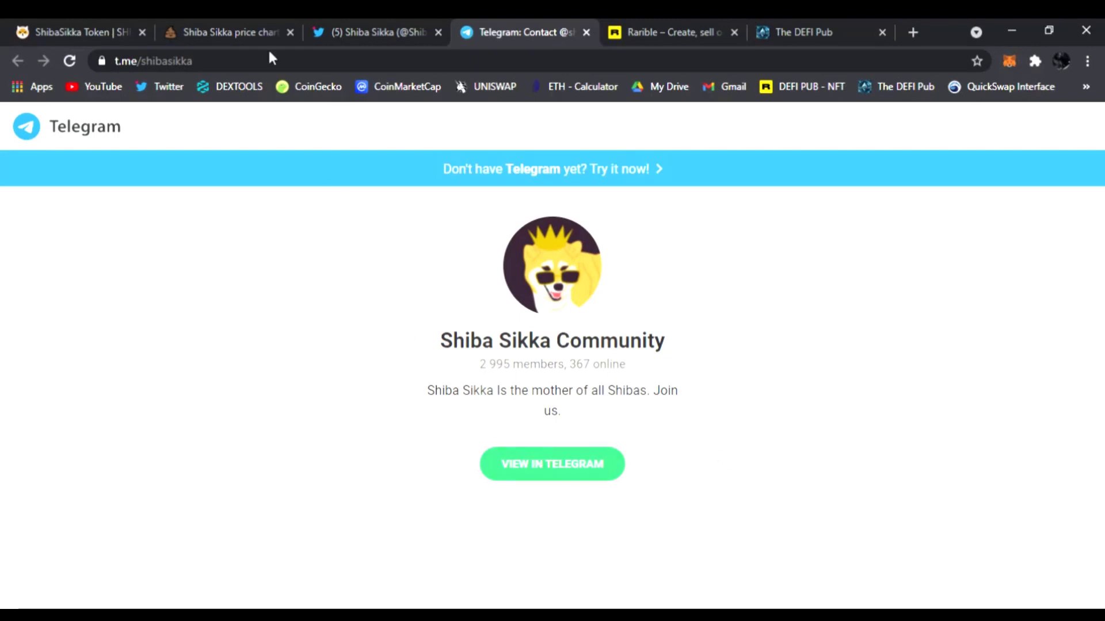
# Bring the shibasikka.com home page back in front from the Telegram tab.
pyautogui.click(95, 30)
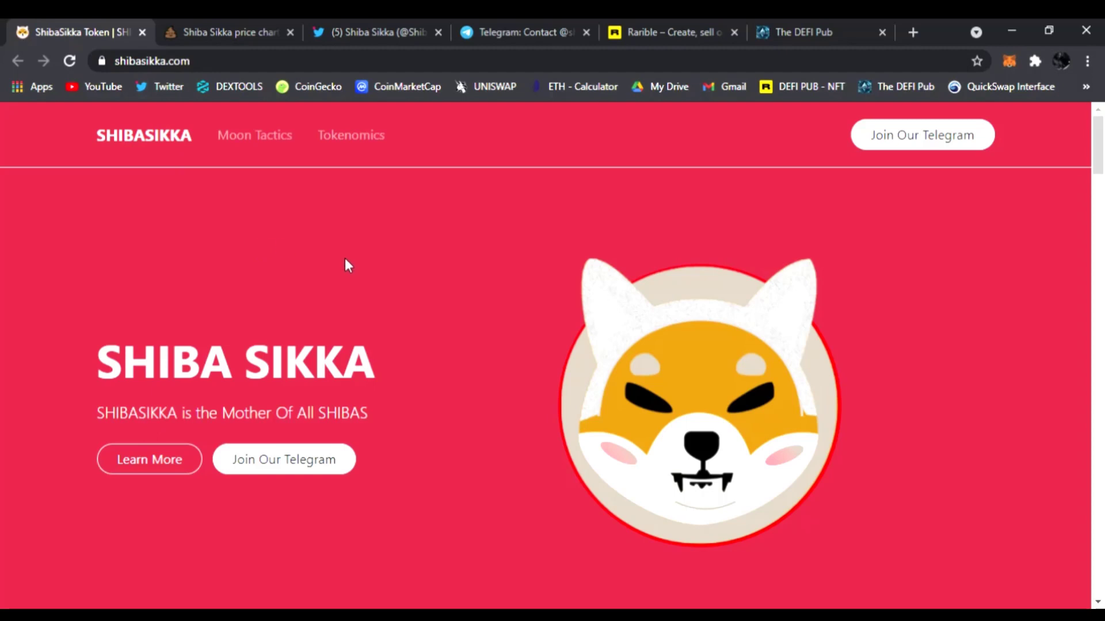
pyautogui.scroll(-2, 467, 320)
pyautogui.scroll(2, 467, 311)
pyautogui.scroll(-2, 449, 328)
pyautogui.scroll(2, 462, 339)
pyautogui.click(387, 31)
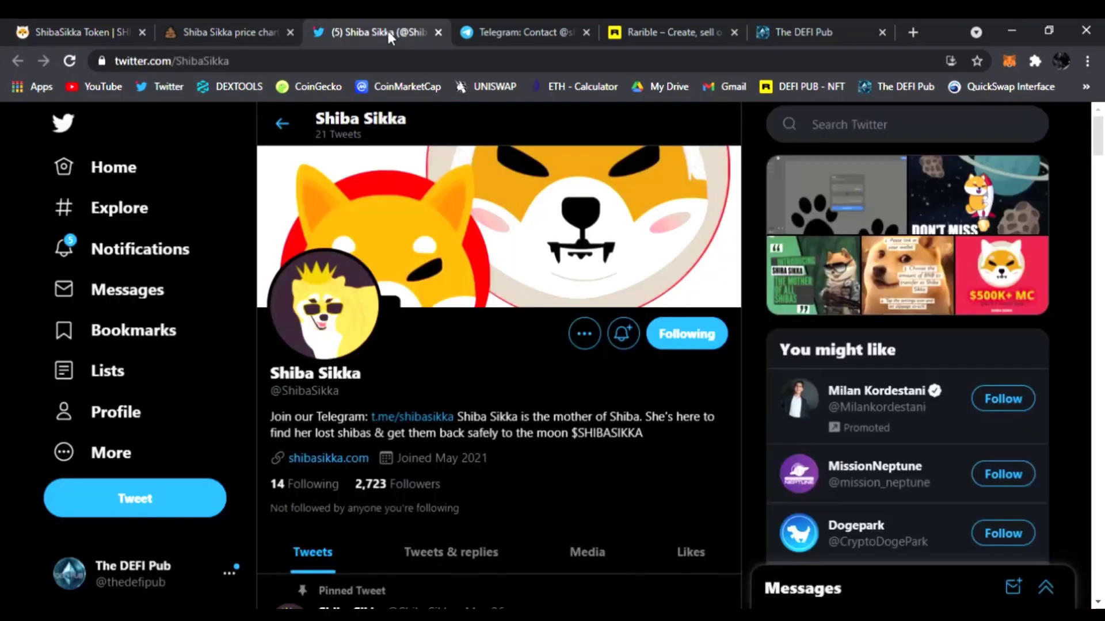
pyautogui.click(512, 27)
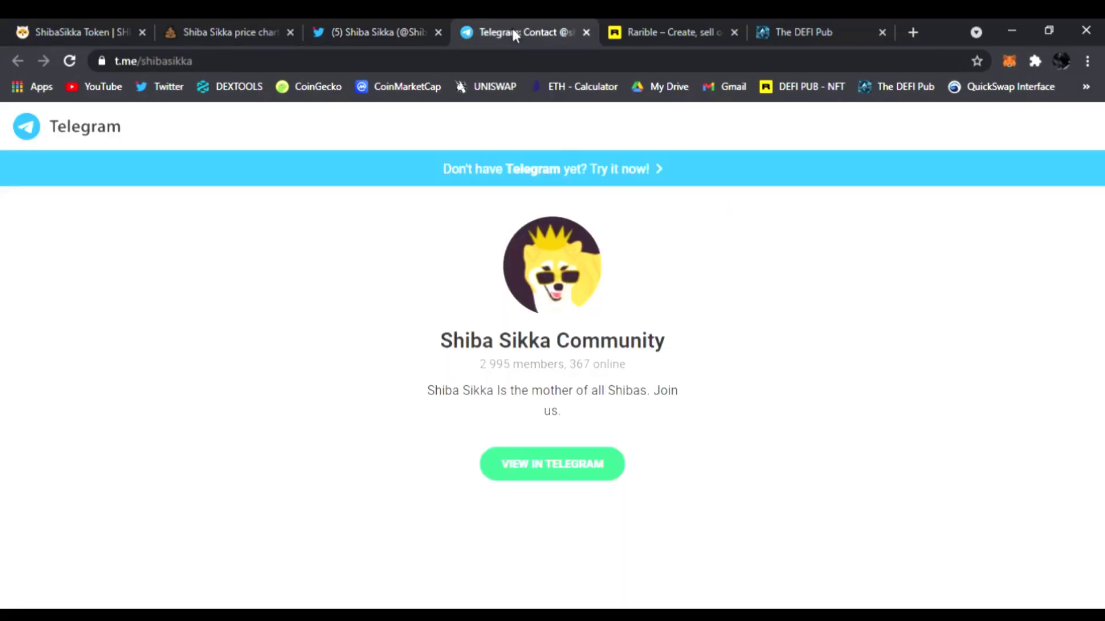
pyautogui.click(371, 31)
pyautogui.click(86, 28)
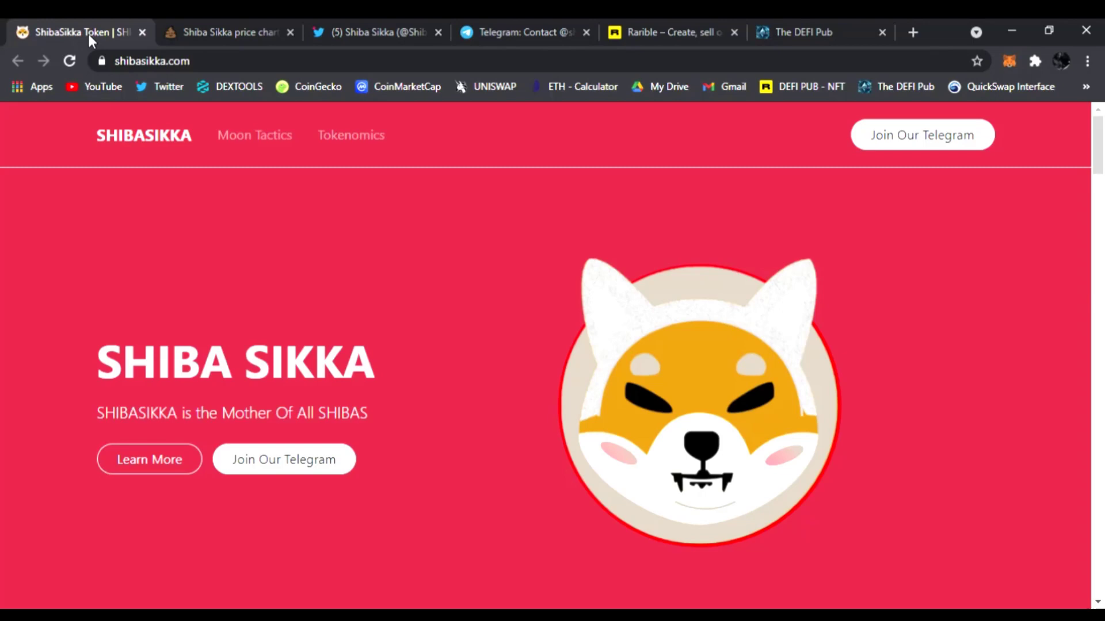
pyautogui.scroll(-4, 525, 294)
pyautogui.scroll(-4, 521, 293)
pyautogui.scroll(8, 527, 302)
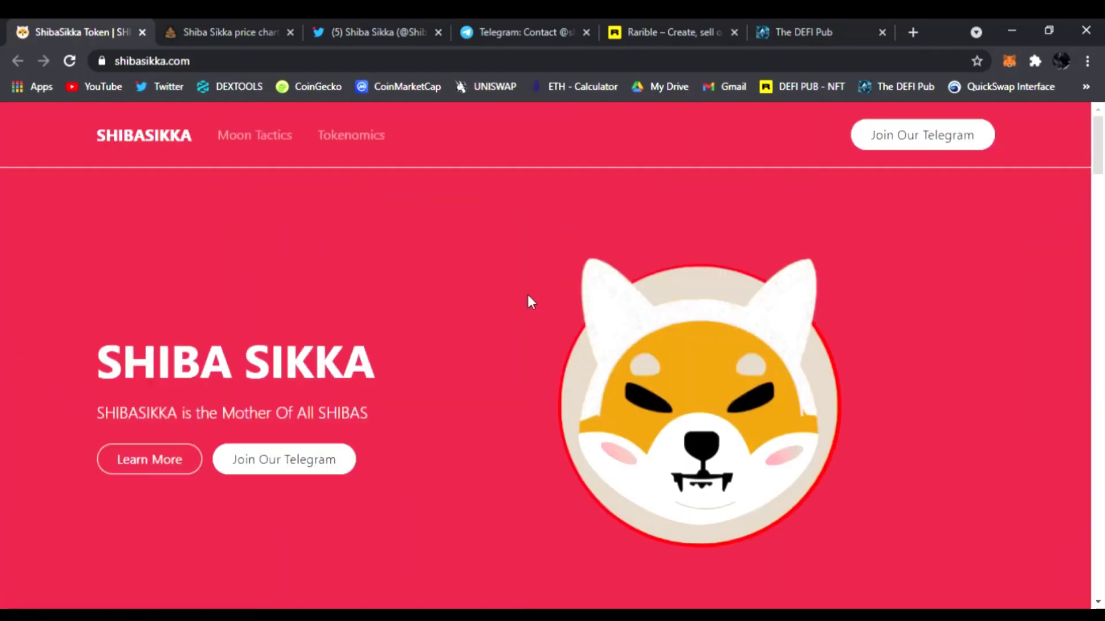